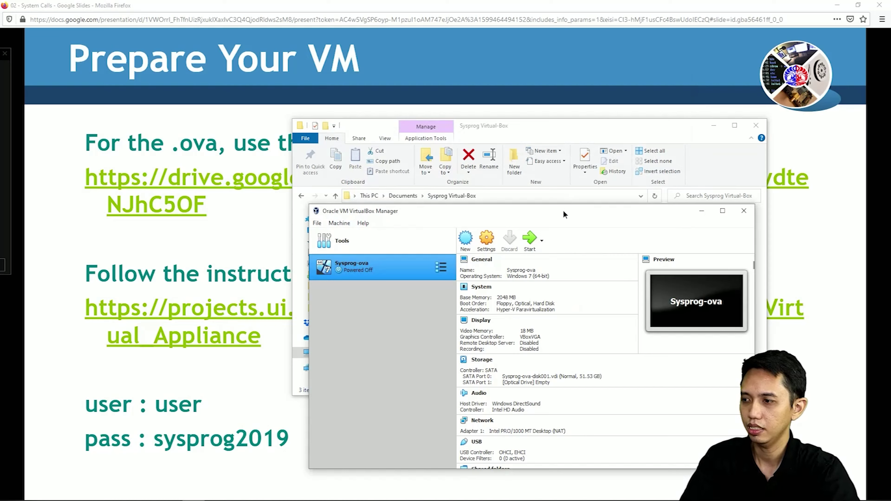
Open Sysprog-ova's settings and view the System, Display, Storage and Audio pages.
left_click_drag(563, 212, 540, 155)
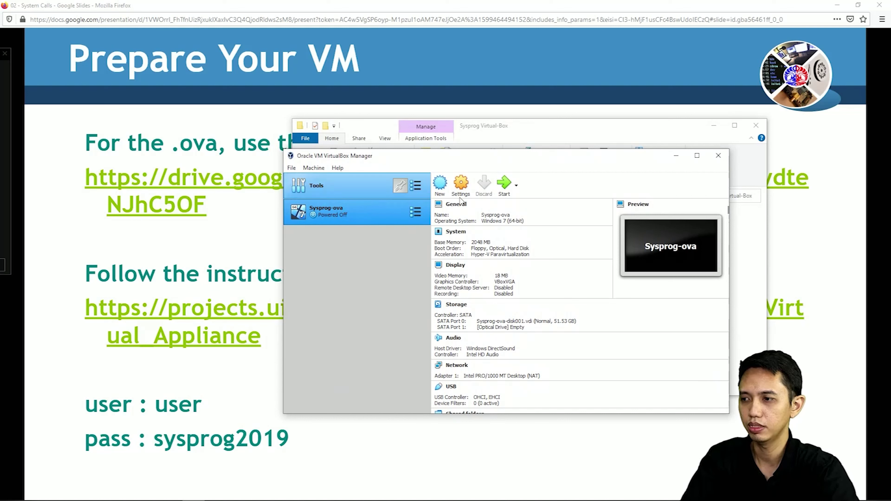
left_click(461, 186)
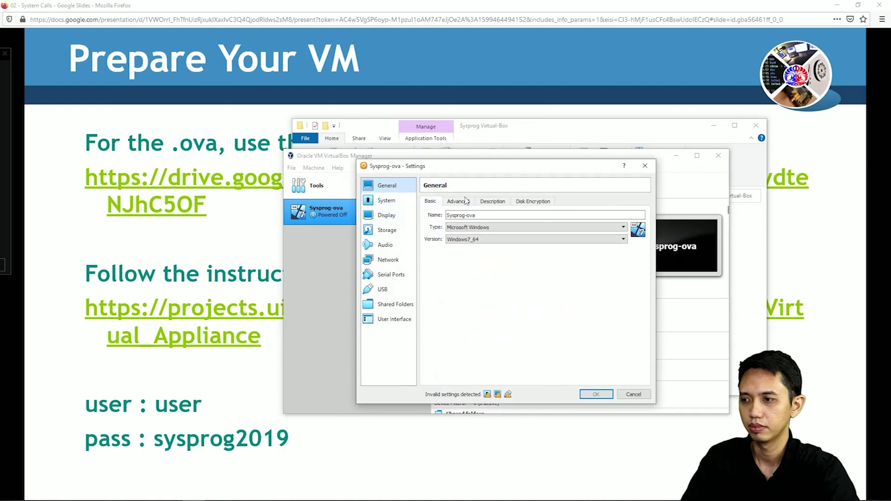
left_click(390, 203)
left_click(390, 217)
left_click(390, 231)
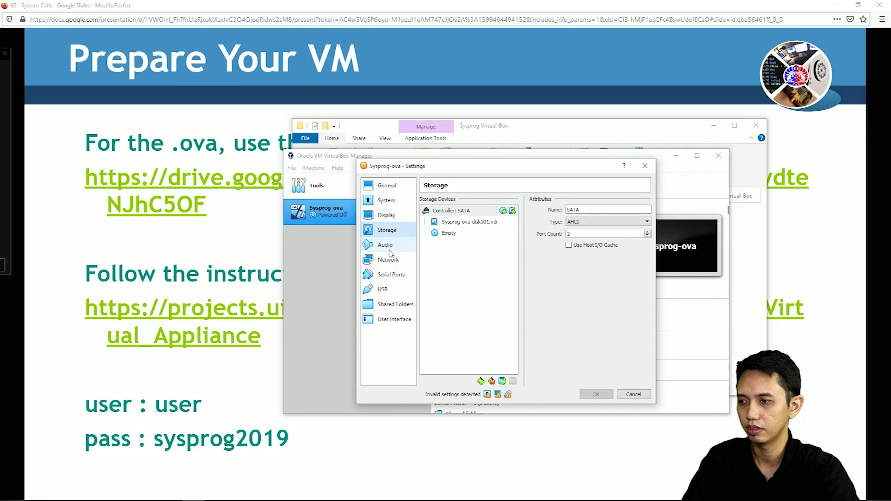
left_click(390, 245)
View the Network, Serial Ports and Shared Folders pages, cancel, and start Sysprog-ova.
left_click(389, 262)
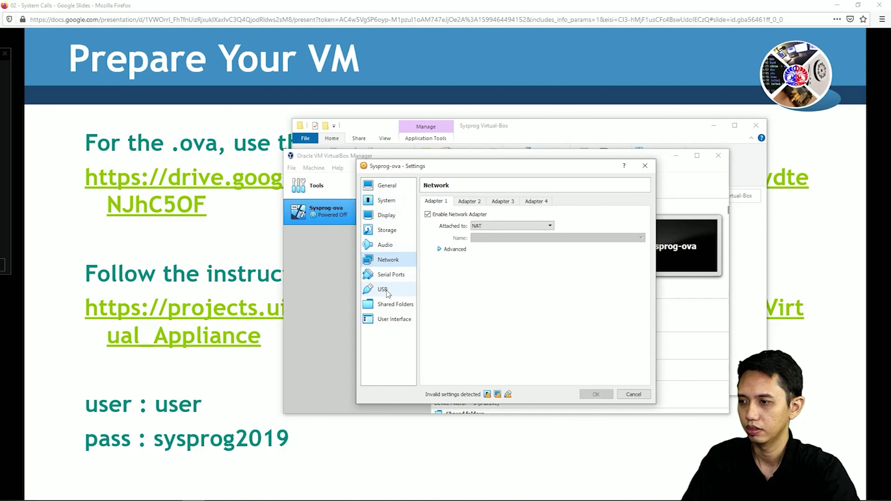
left_click(390, 280)
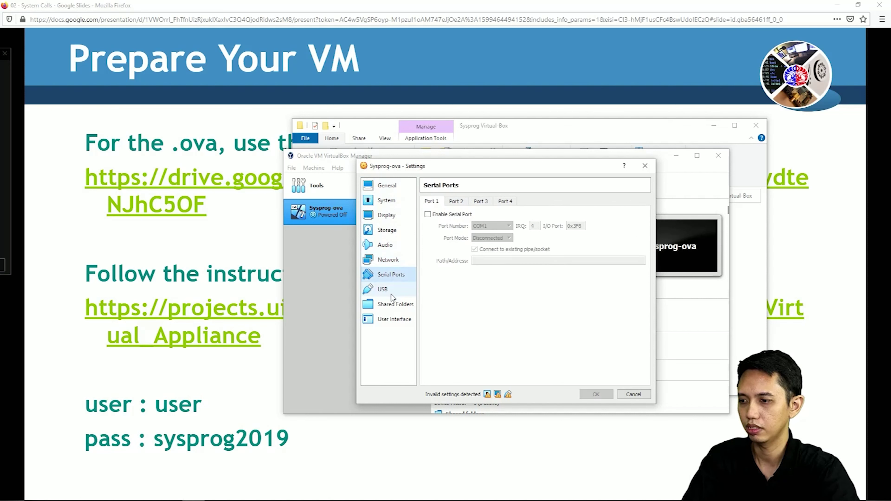
left_click(393, 305)
left_click(634, 396)
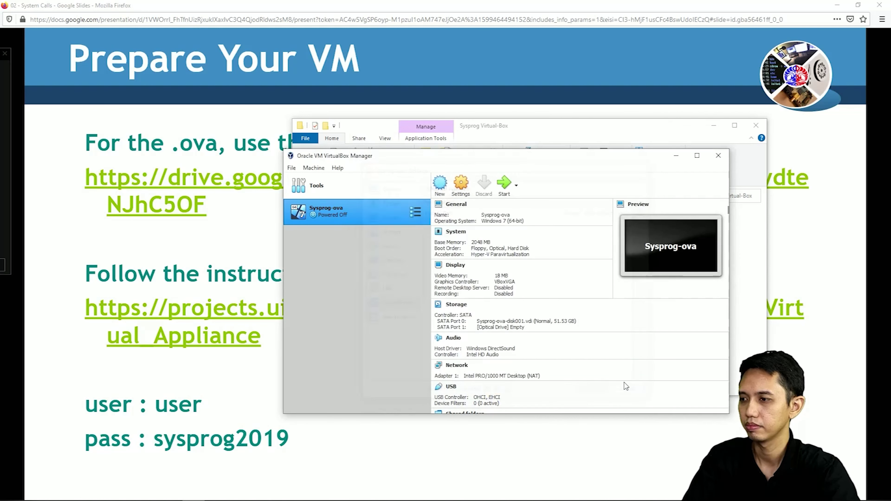
left_click(504, 183)
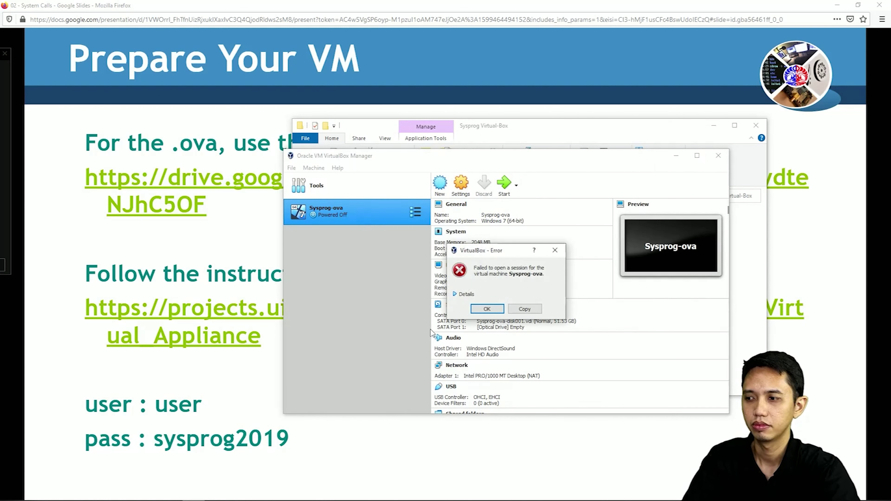
Expand and read the USB 2.0 controller error details about the missing Extension Pack, then dismiss it.
left_click(469, 296)
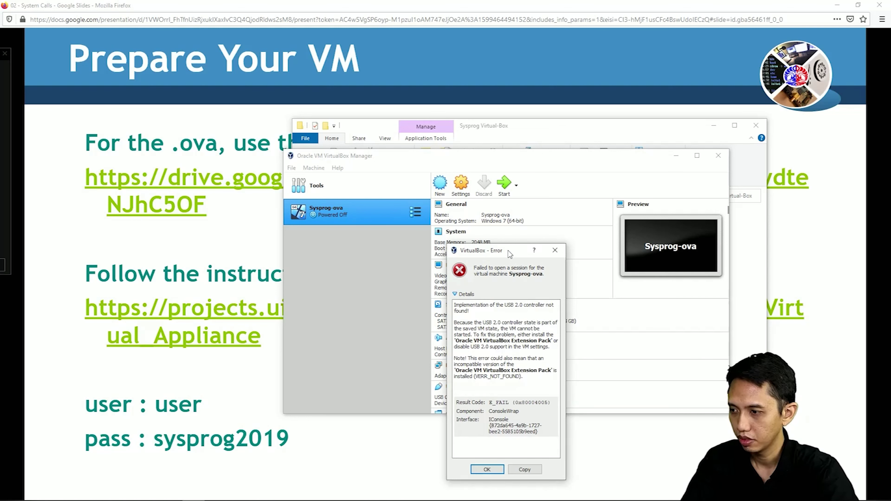
left_click_drag(508, 251, 524, 217)
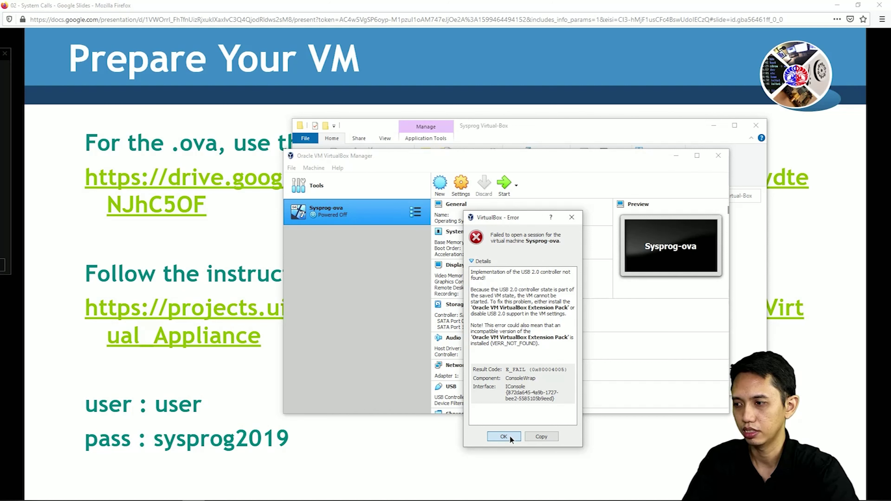
left_click(503, 437)
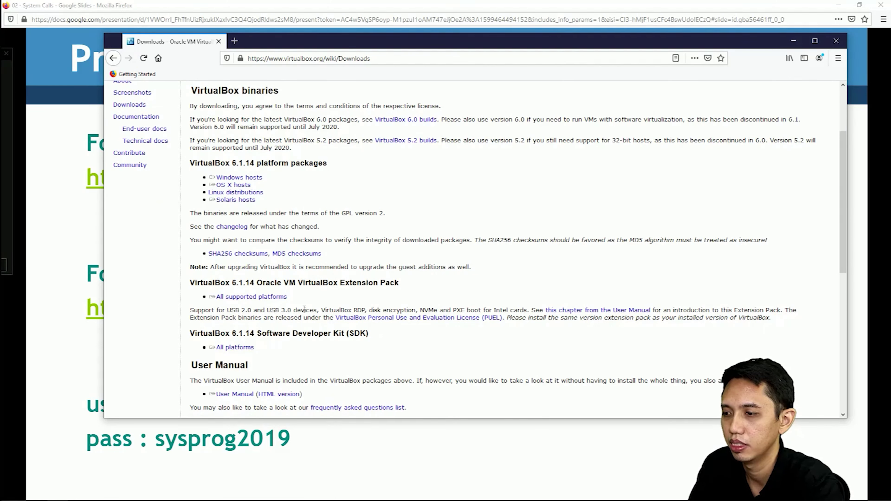
left_click(794, 40)
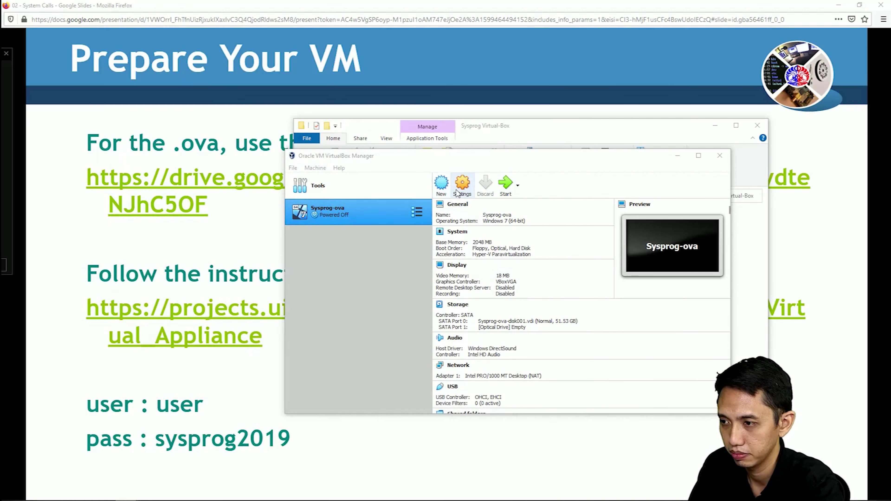
Open VirtualBox Preferences at the Extensions page.
left_click(314, 168)
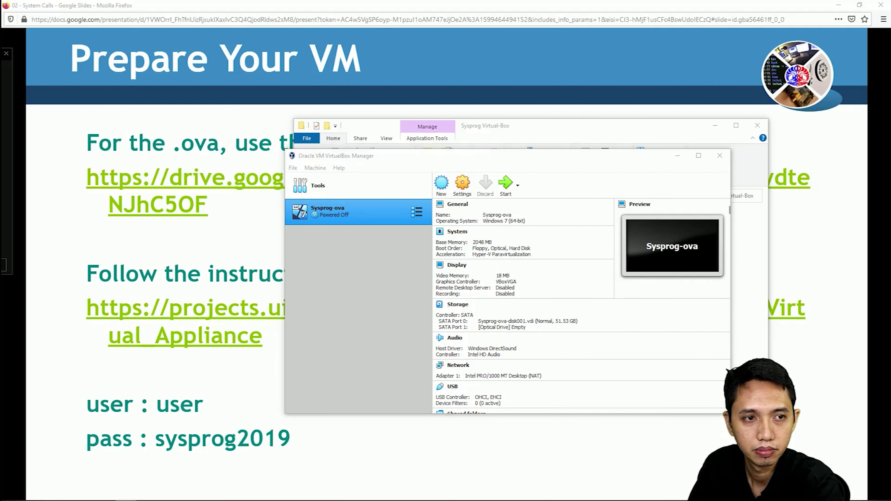
left_click(318, 185)
left_click(293, 168)
left_click(326, 178)
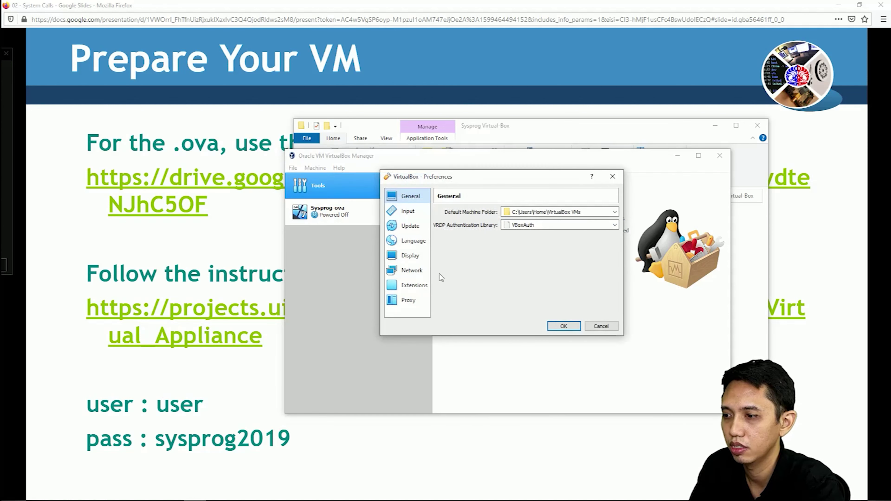
left_click(410, 285)
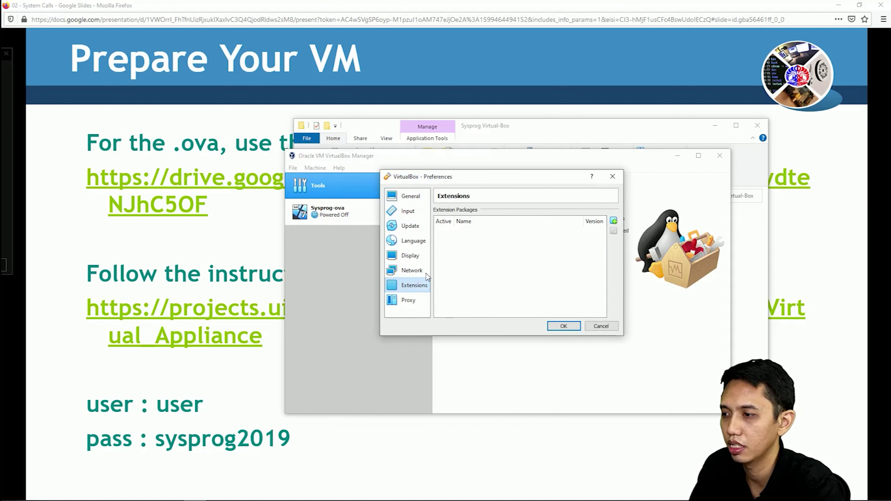
Choose the 6.1.14 .vbox-extpack file from Documents\Sysprog Virtual-Box.
left_click(614, 222)
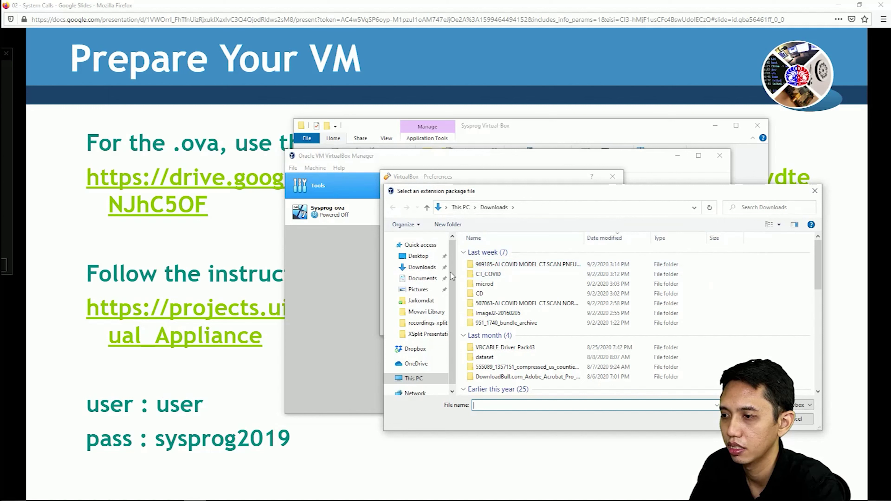
left_click(427, 280)
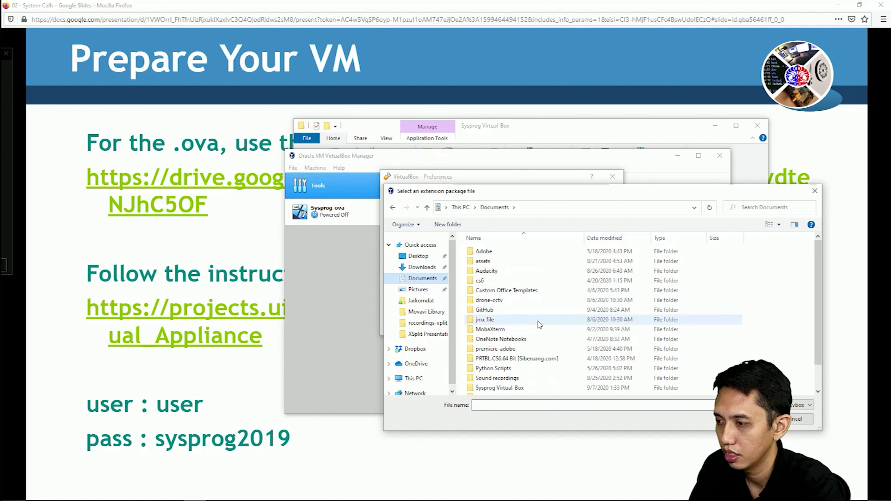
scroll(538, 325, "down", 1)
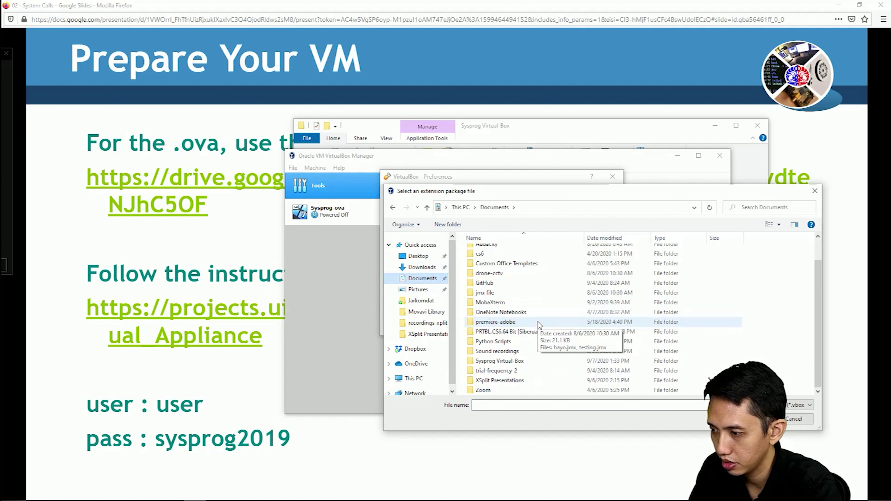
double_click(505, 361)
left_click(516, 254)
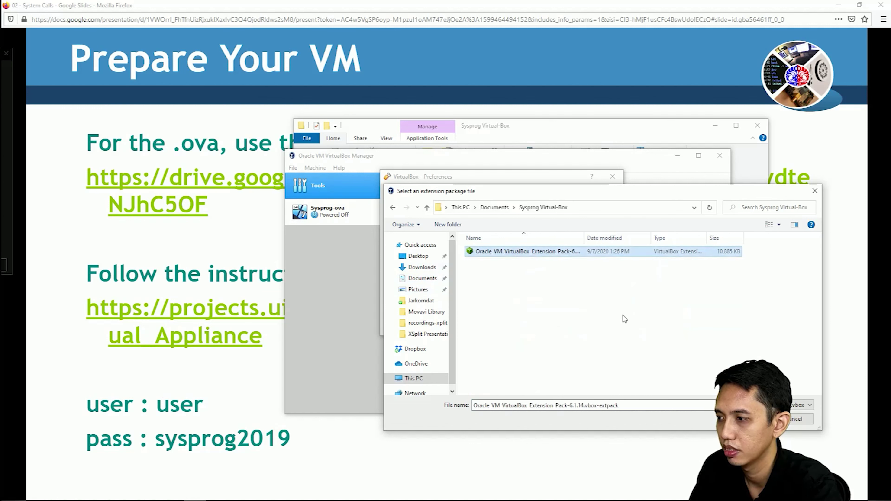
double_click(626, 252)
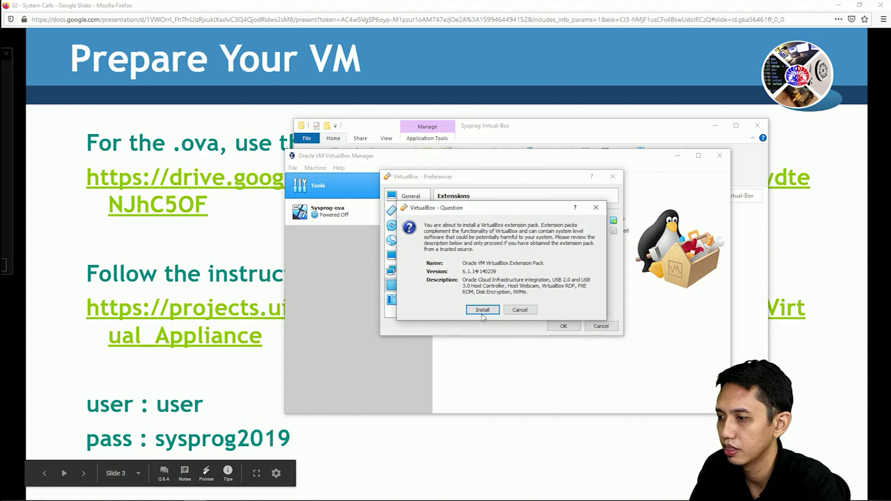
Install the Extension Pack, accept its license, and close Preferences with OK.
left_click(483, 310)
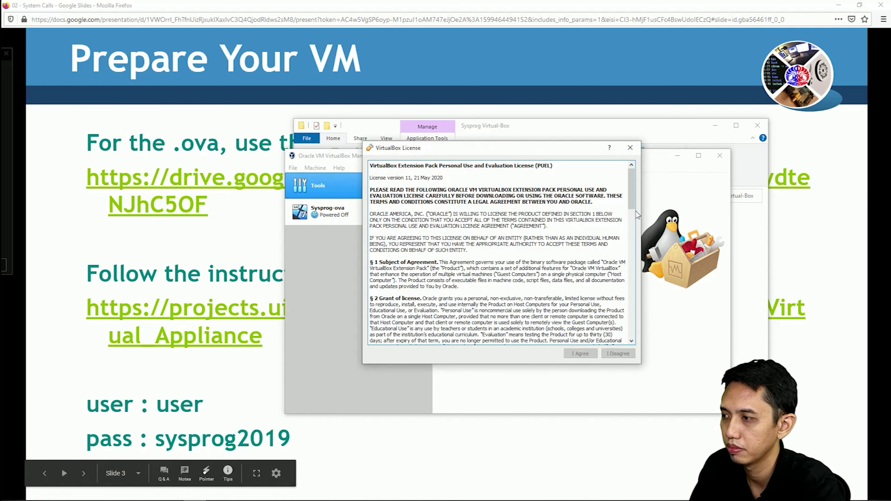
left_click_drag(636, 212, 636, 335)
left_click(580, 353)
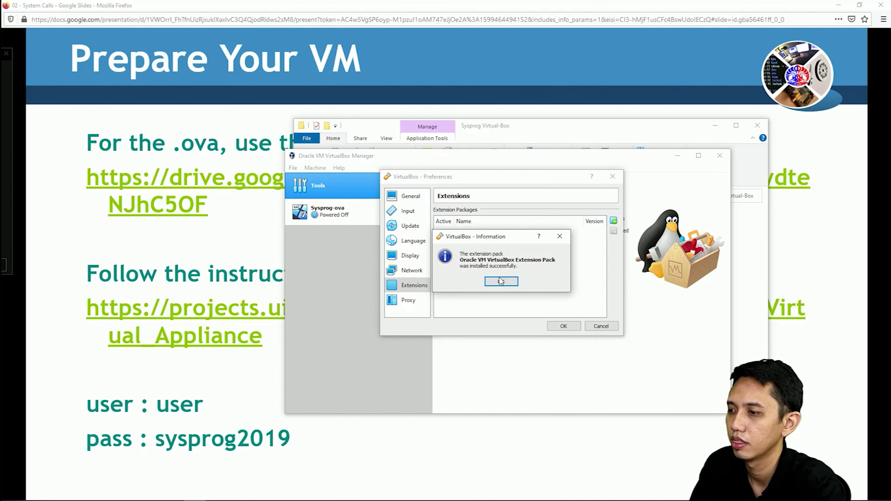
left_click(501, 282)
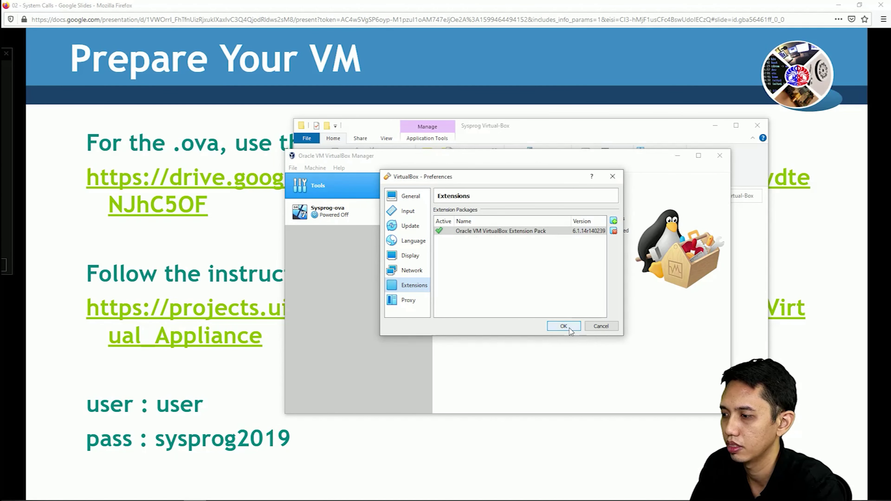
left_click(563, 326)
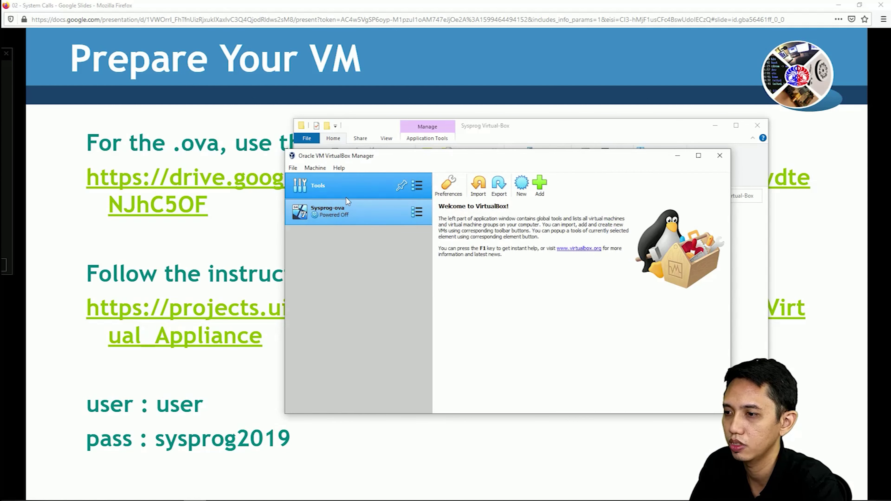
Start Sysprog-ova again and expand the error showing VT-x is disabled in the BIOS.
left_click(357, 214)
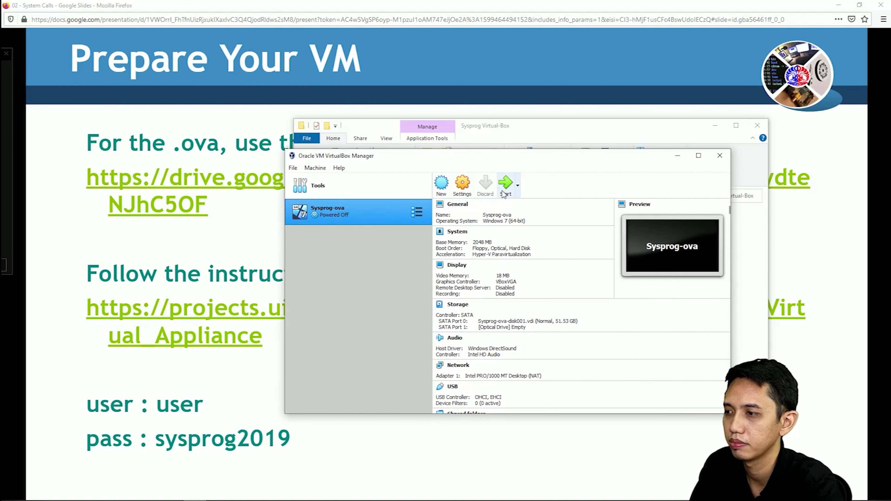
left_click(503, 192)
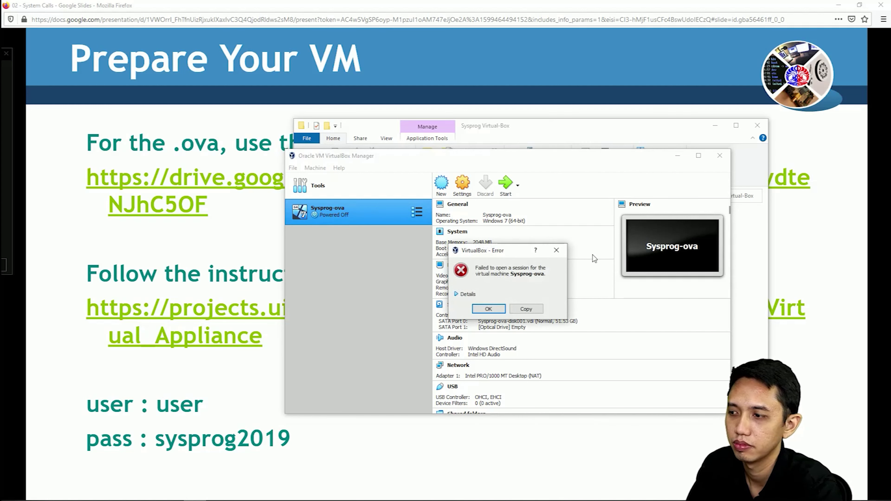
left_click(469, 294)
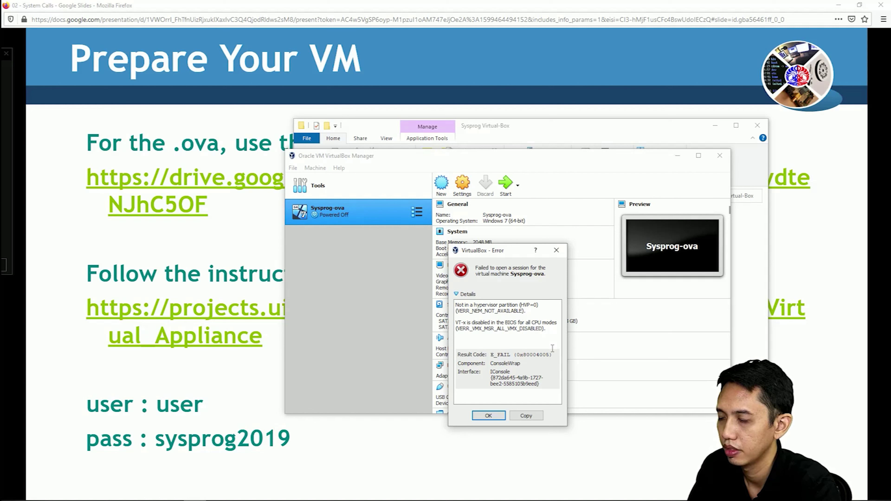
left_click_drag(502, 251, 565, 221)
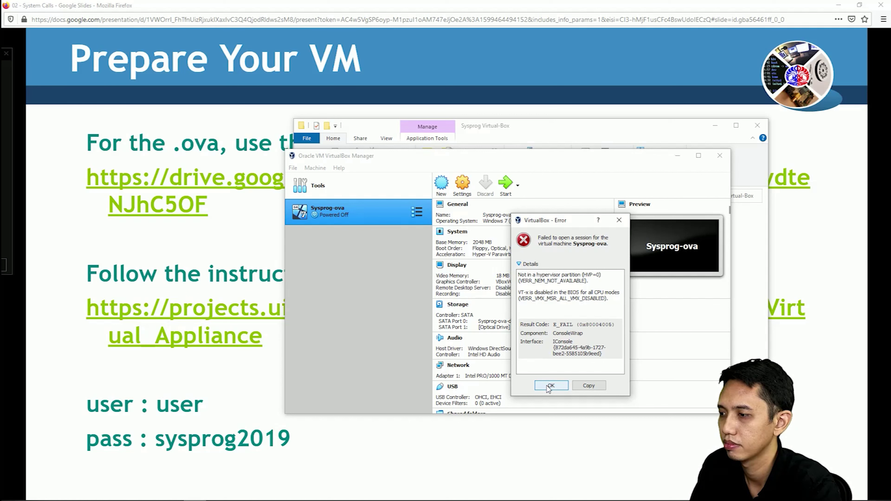
left_click(549, 387)
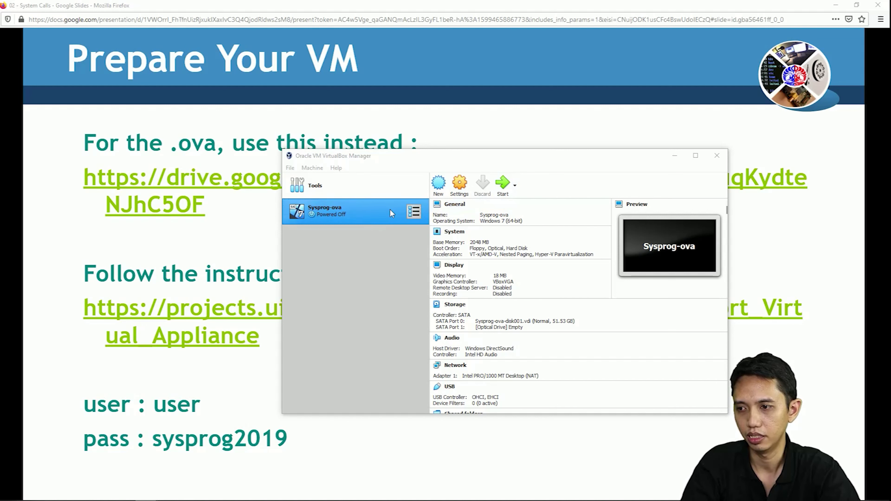
Start Sysprog-ova, position its console window, and dismiss the keyboard and mouse notices.
left_click(504, 188)
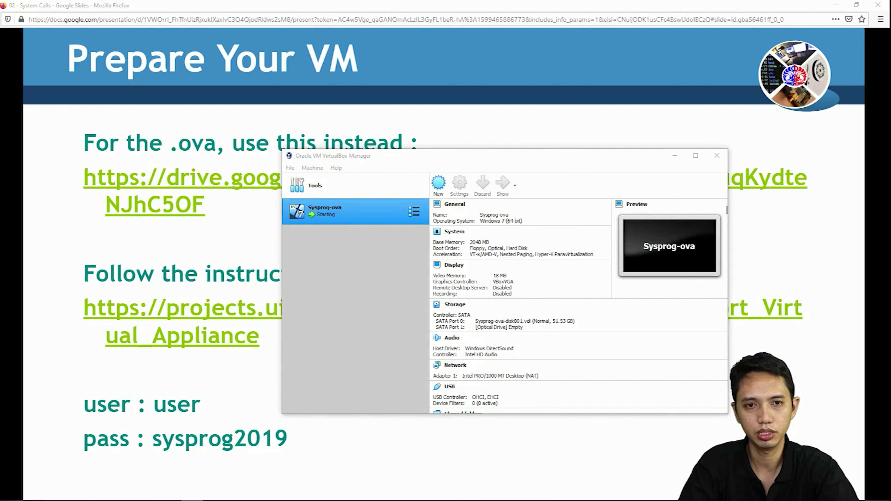
left_click_drag(351, 143, 417, 146)
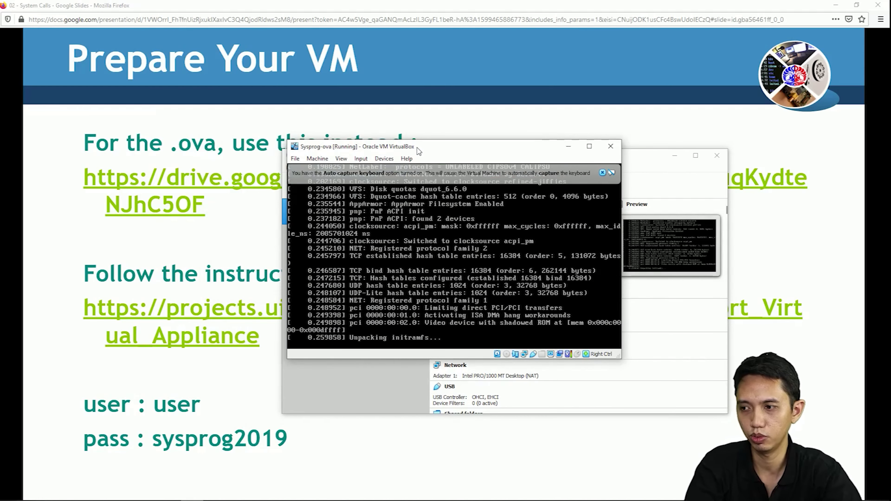
left_click(602, 172)
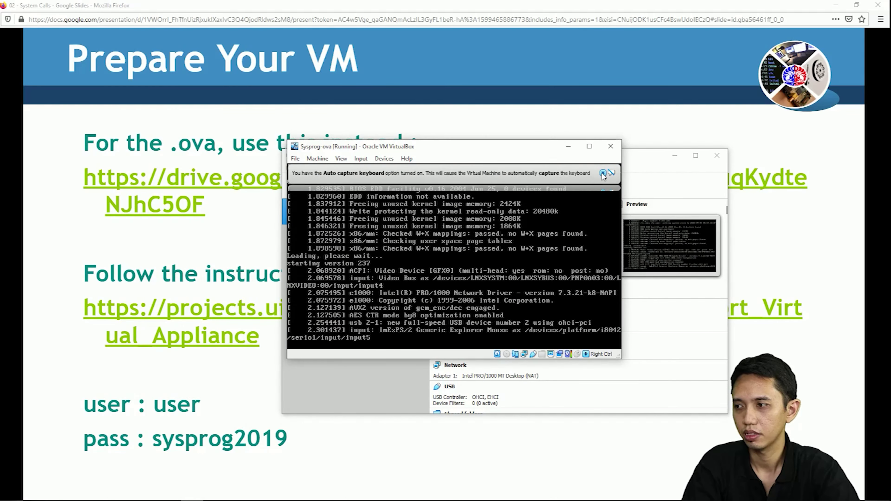
left_click(602, 173)
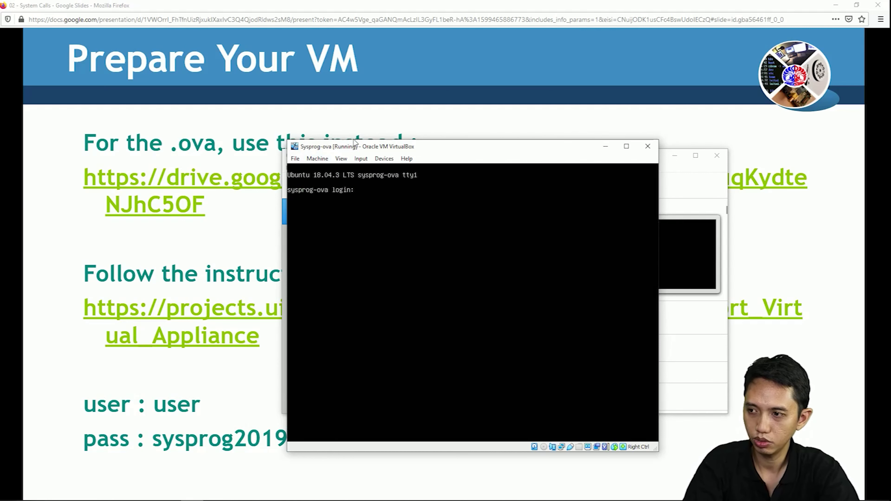
Log in at the tty1 prompt as 'user' with the account password.
left_click_drag(362, 148, 370, 118)
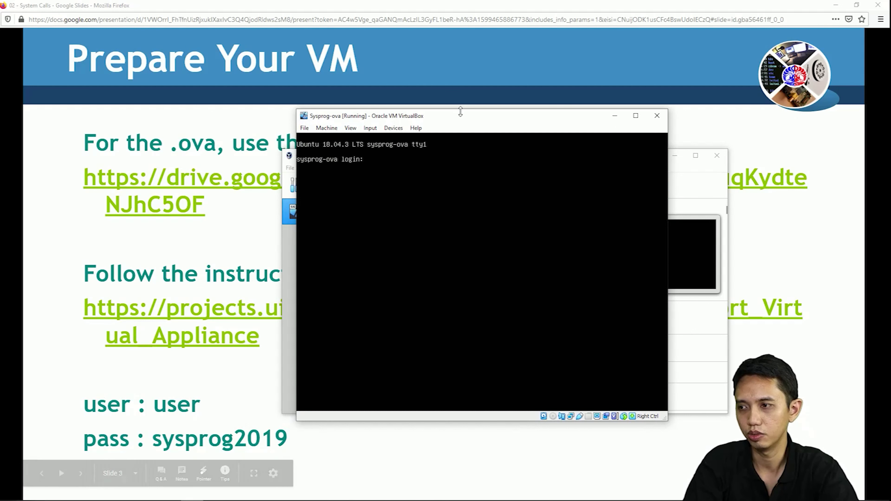
type("use")
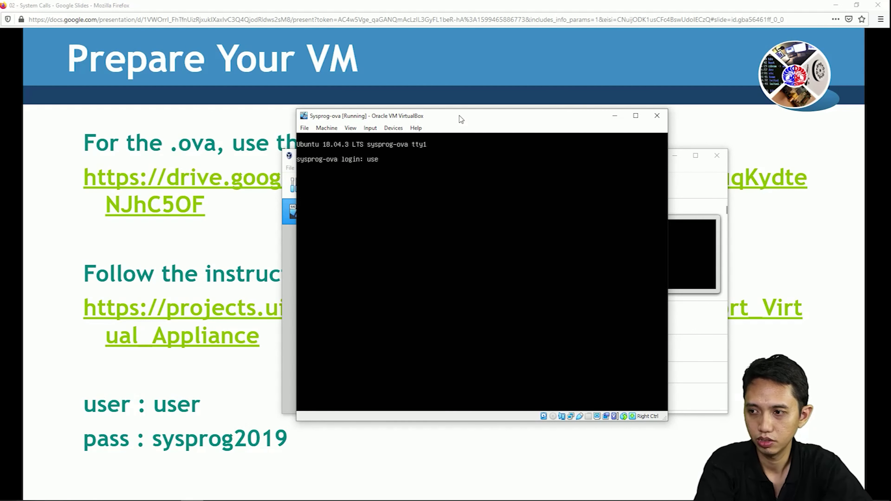
type("r")
key("Return")
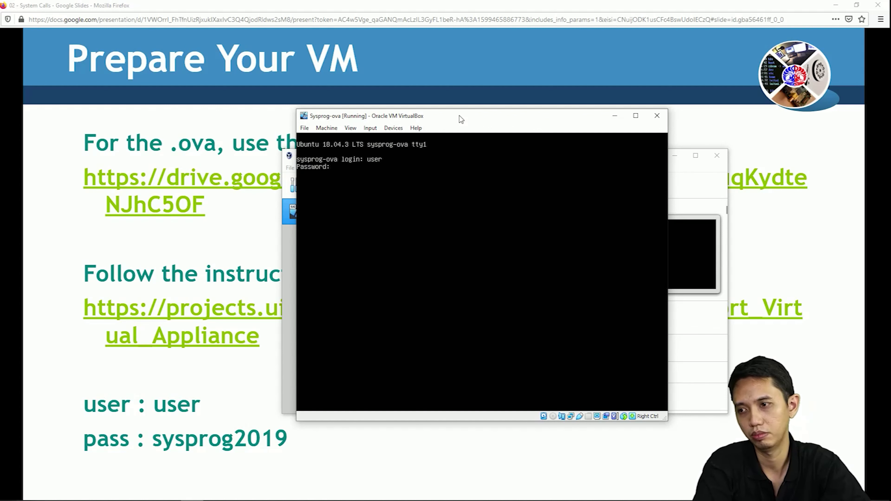
key("Return")
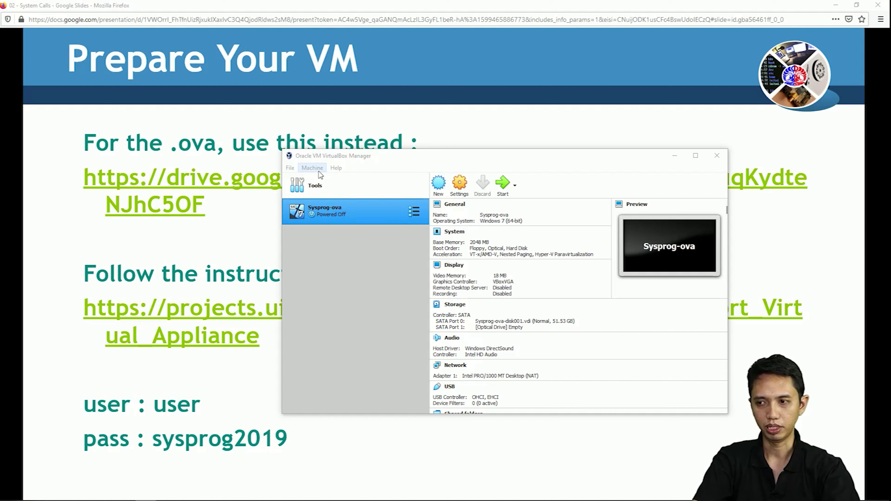
Start Sysprog-ova again and dismiss the keyboard and mouse notification bars.
left_click(318, 171)
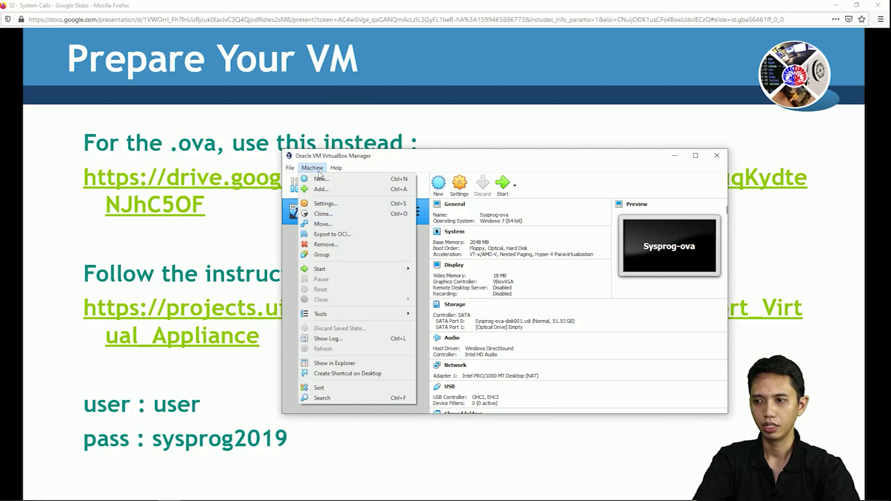
left_click(433, 163)
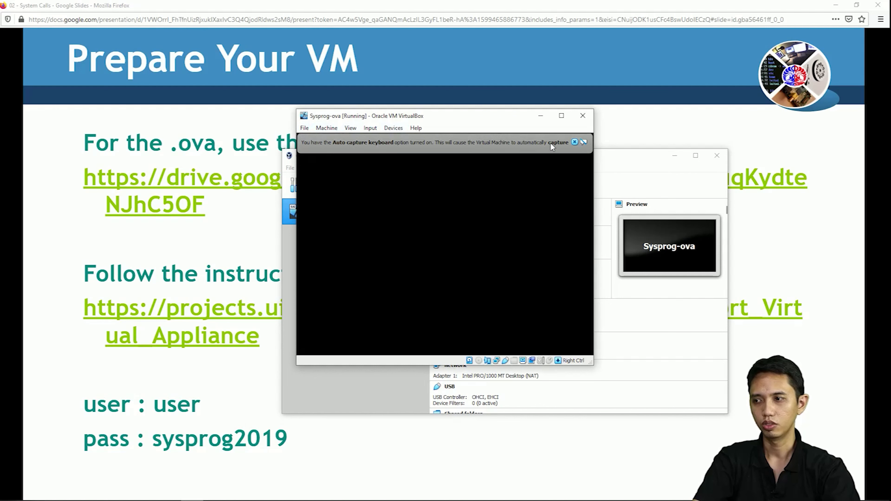
left_click(575, 142)
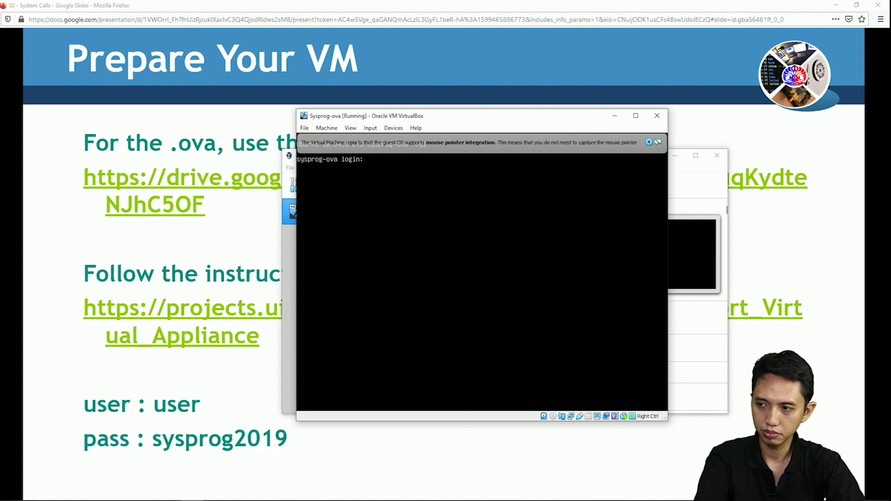
left_click(650, 141)
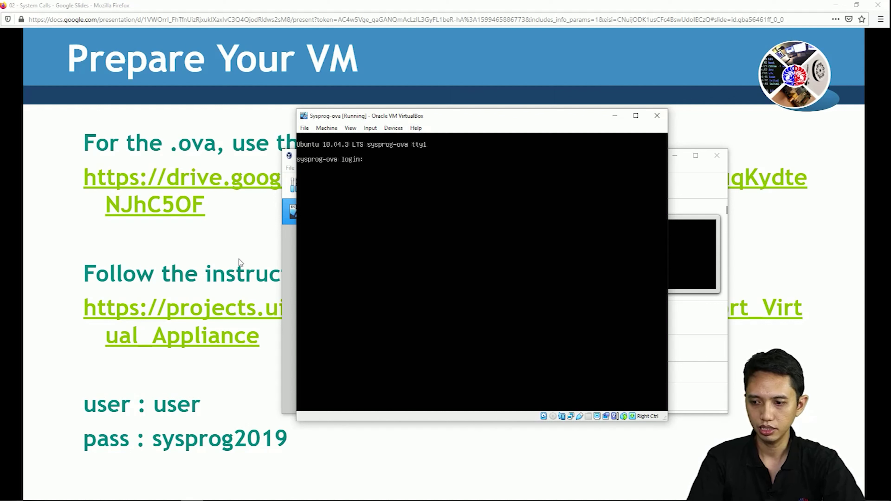
Log in as 'user' with the account password at the tty1 prompt.
type("user")
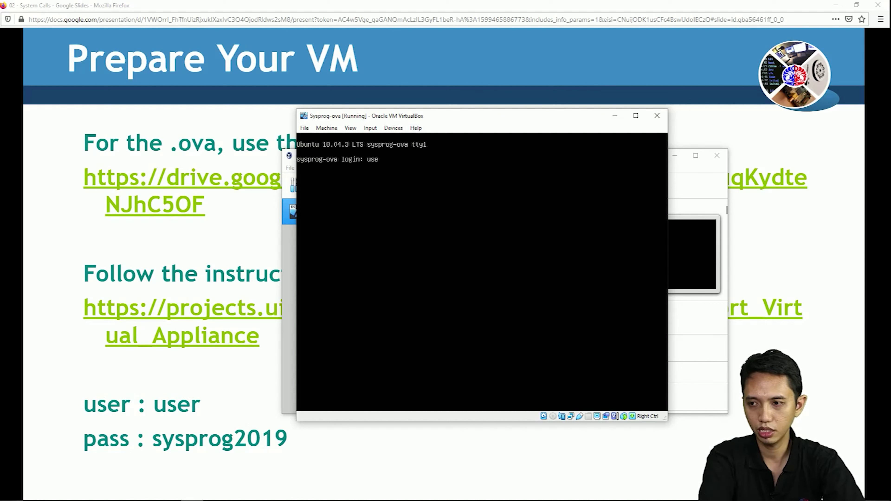
key("Return")
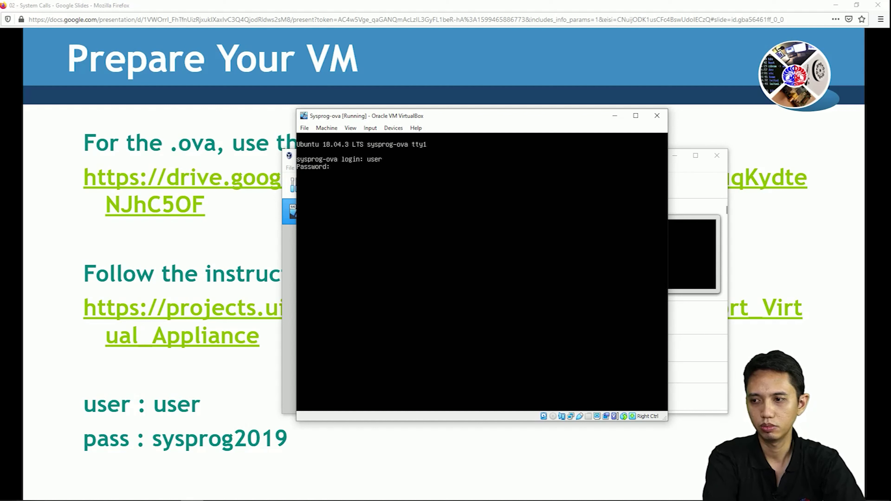
key("Return")
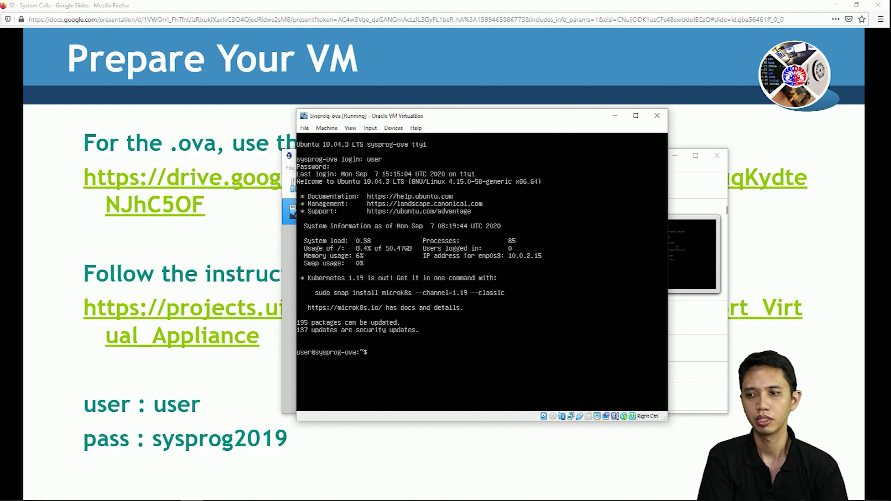
Minimize the Sysprog-ova [Running] console window.
left_click(620, 119)
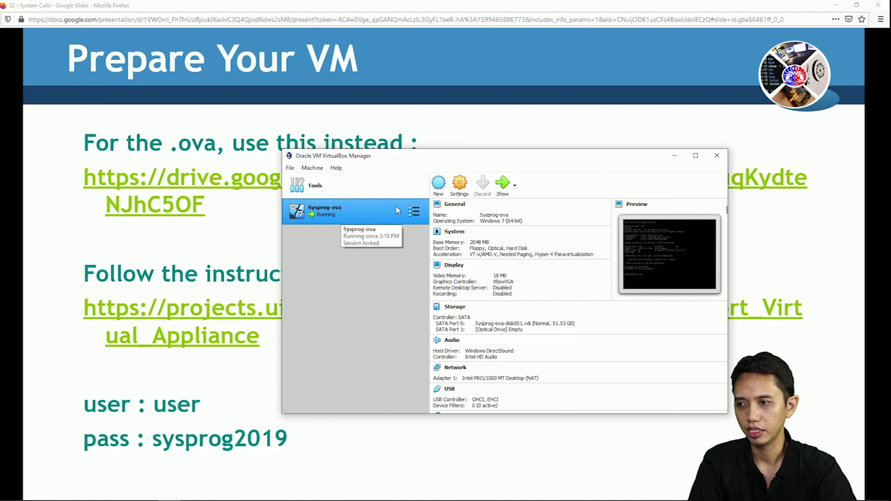
Review Network port forwarding Rule 1 (host 6022 to guest 22), then close Settings.
left_click(460, 183)
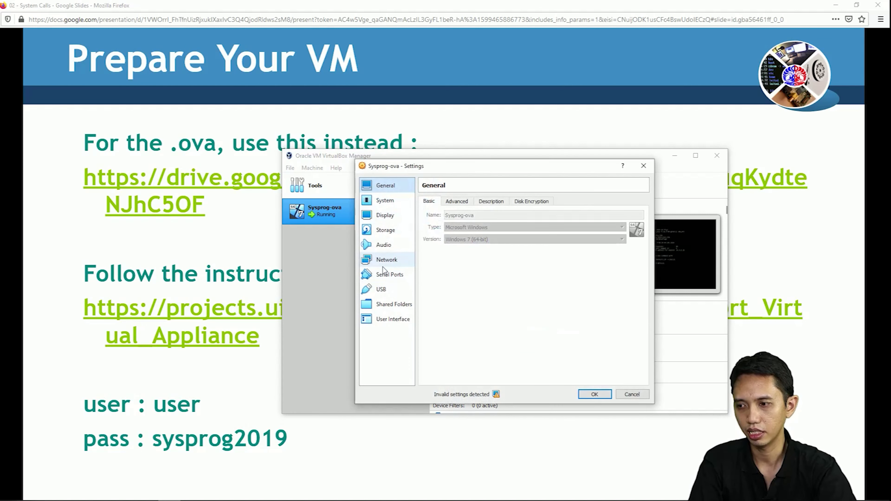
left_click(386, 263)
left_click(451, 250)
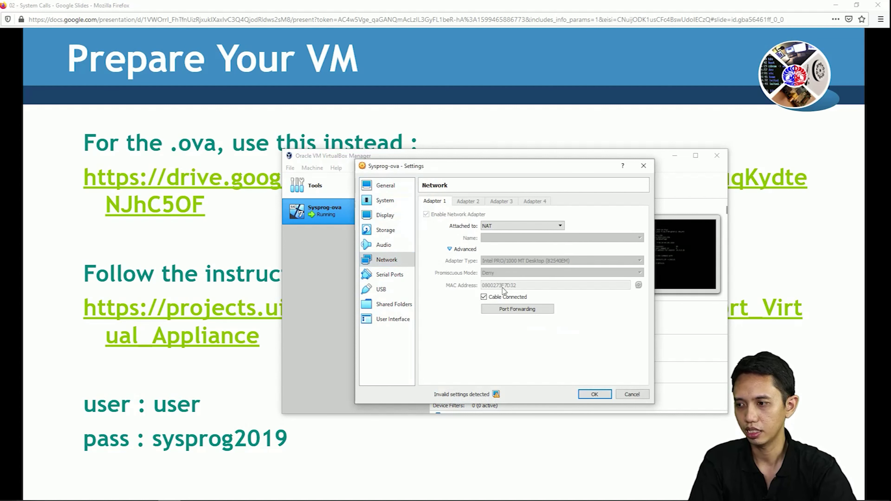
left_click(516, 312)
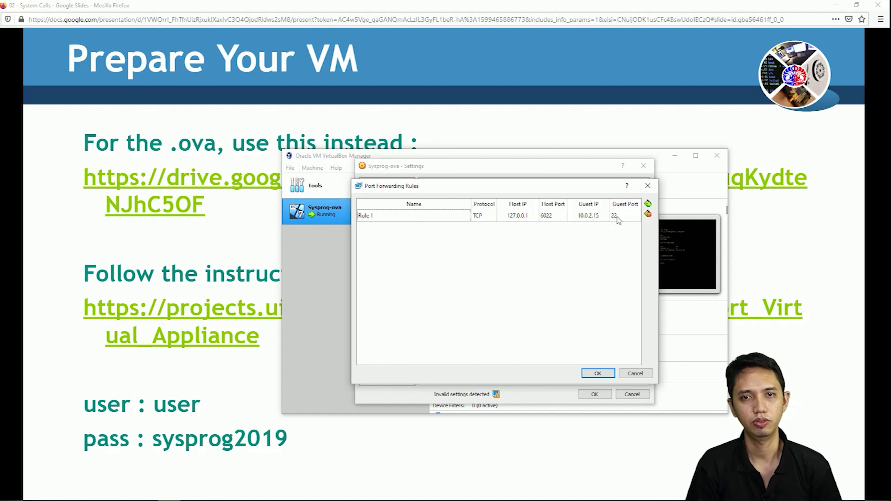
left_click(645, 186)
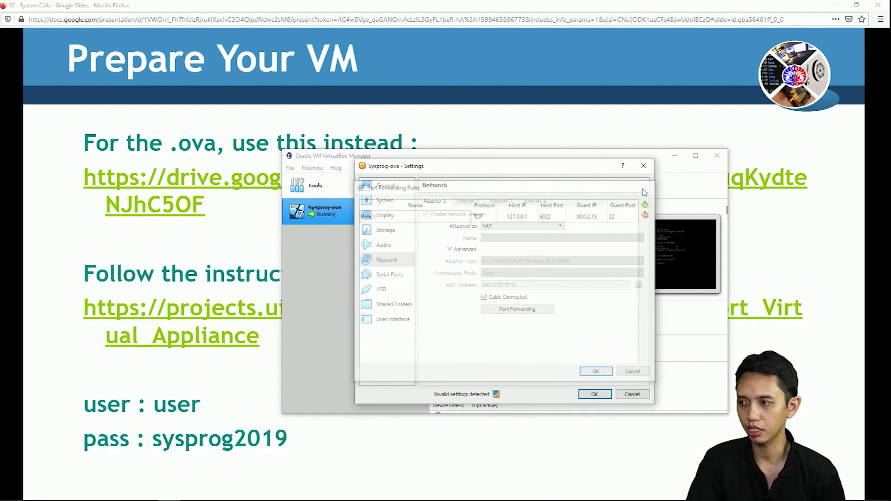
left_click(643, 166)
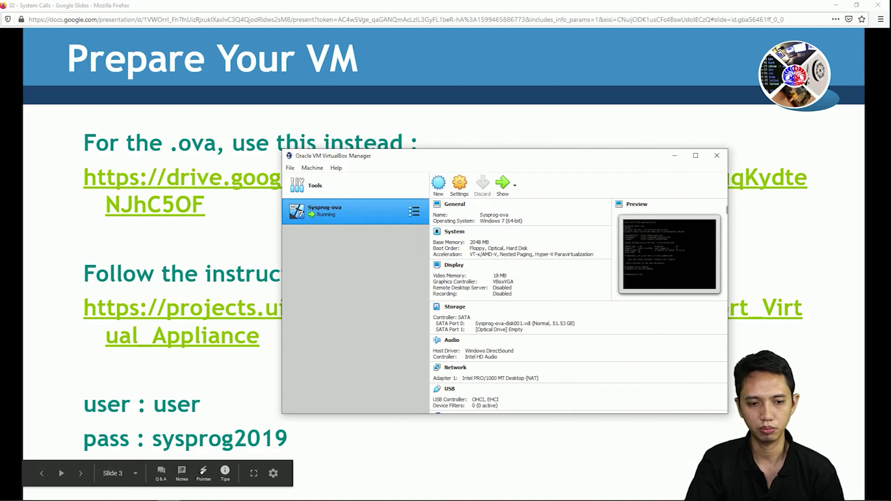
Switch back to the running Sysprog-ova console window.
key("alt+Tab")
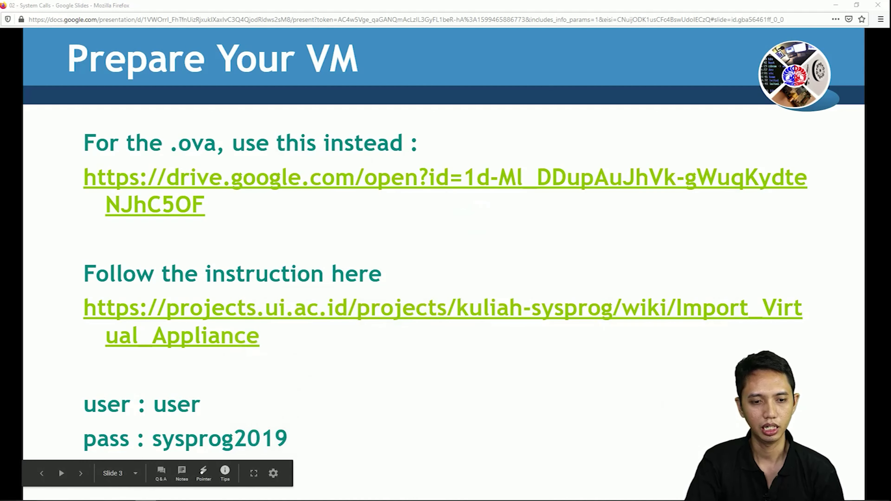
key("alt+Tab")
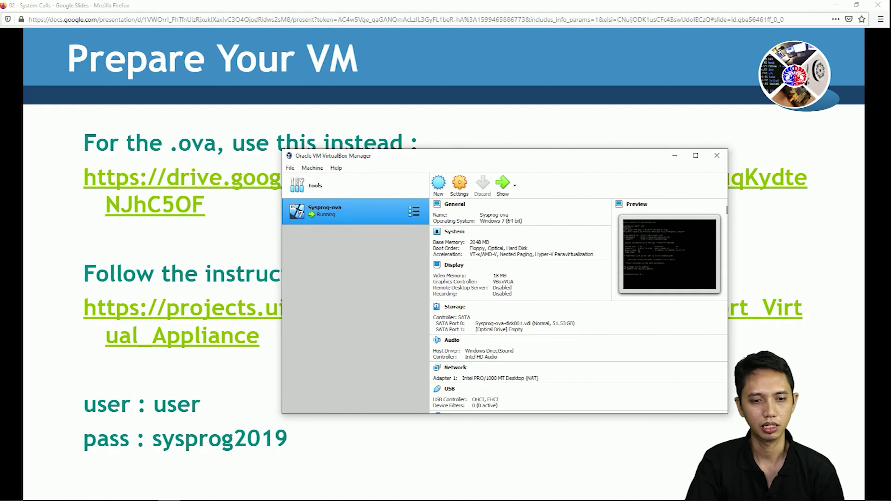
key("alt+Tab")
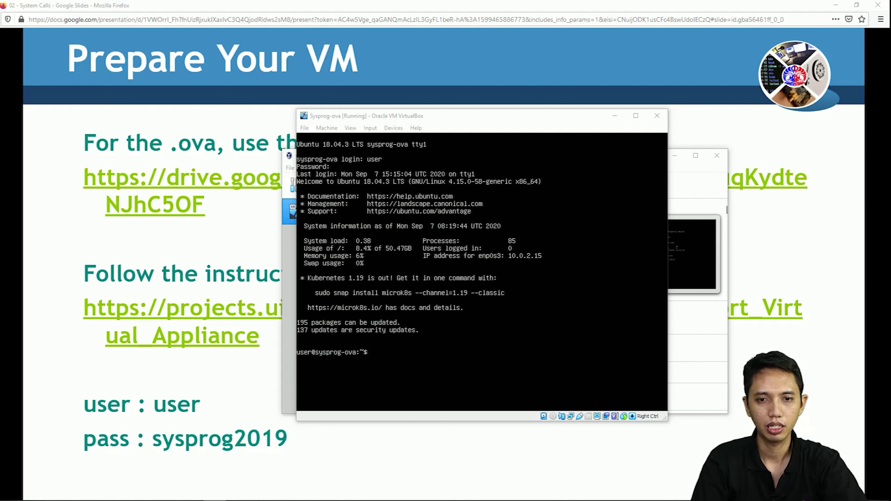
Run ifconfig in the VM (enp0s3 at 10.0.2.15) and open PuTTY SSH to localhost port 6022.
left_click_drag(142, 183, 148, 182)
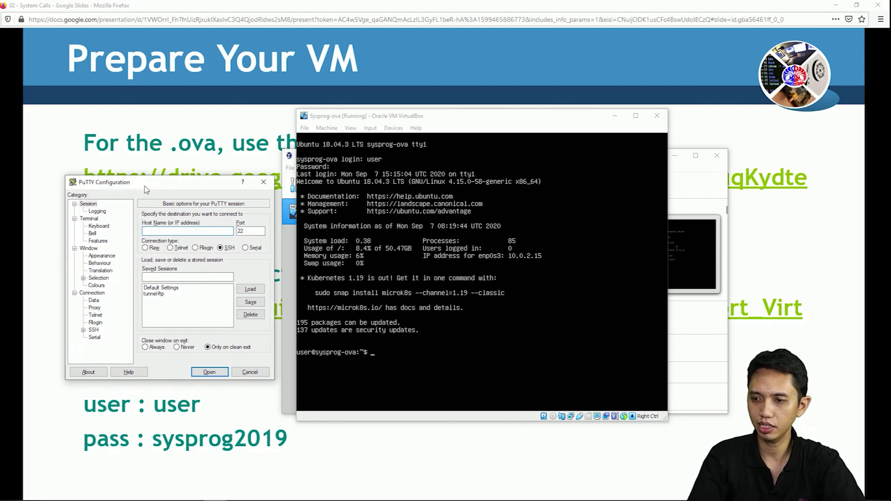
type("localhost")
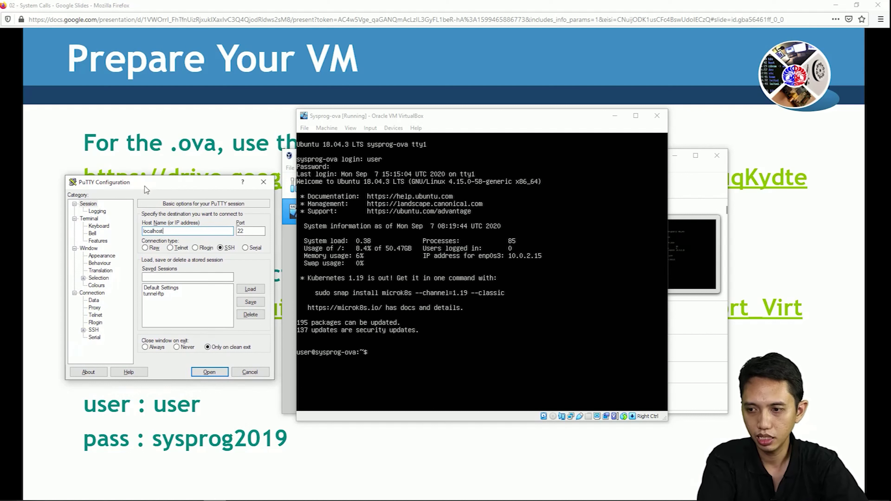
key("Tab")
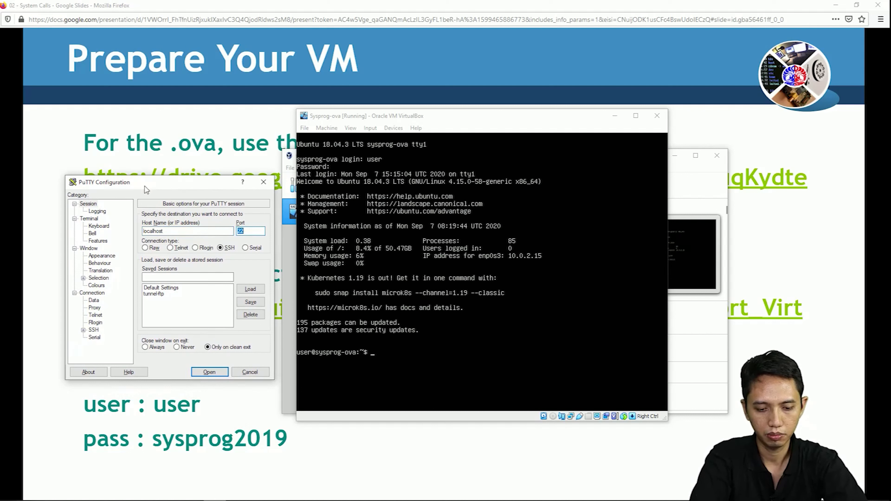
type("6022")
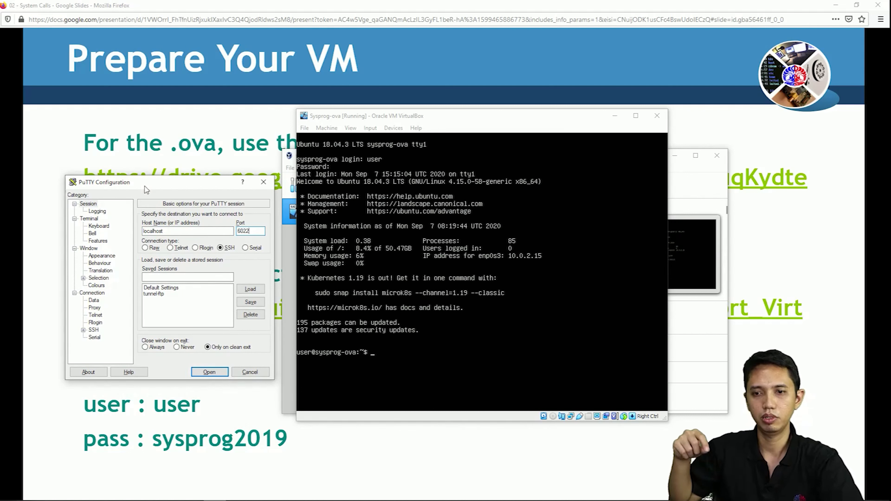
type("ifconfig")
key("Return")
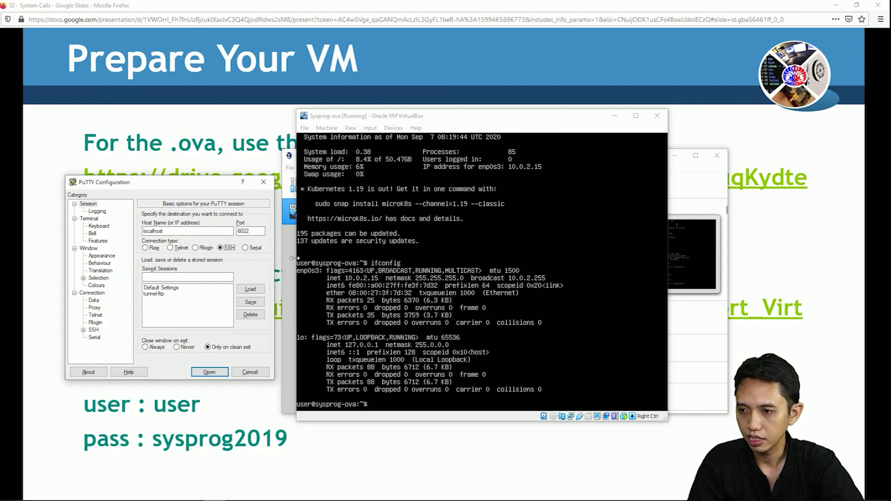
left_click(171, 230)
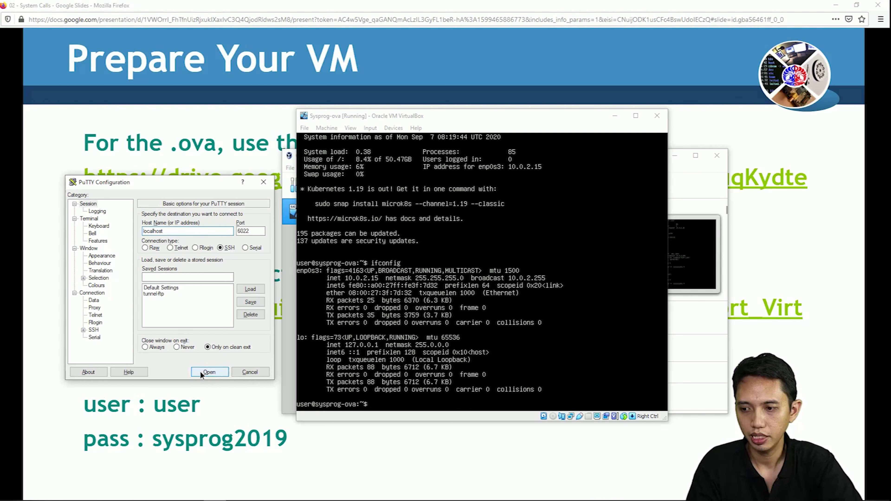
left_click(207, 372)
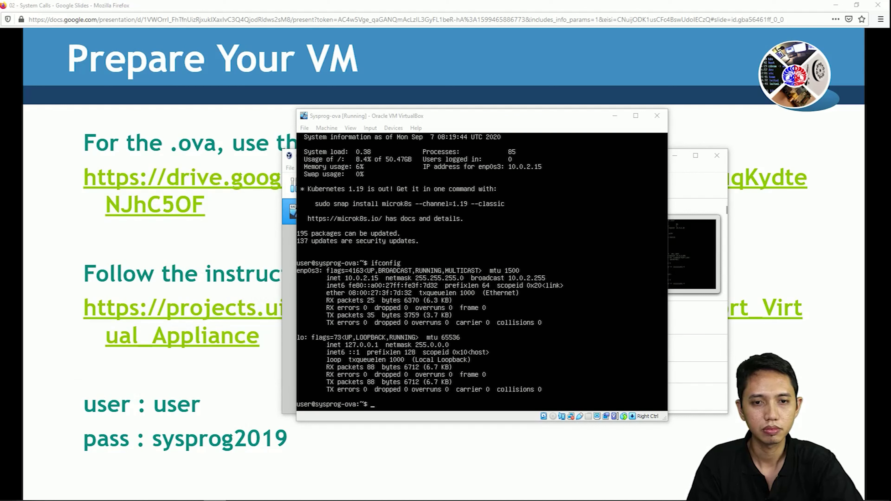
Log into the PuTTY SSH session as user with the account password, then clear the screen.
left_click_drag(222, 167, 222, 141)
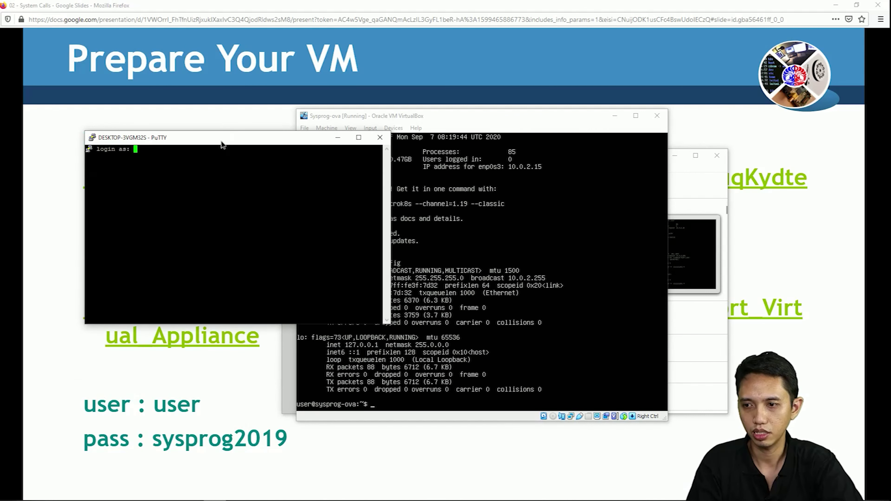
type("user")
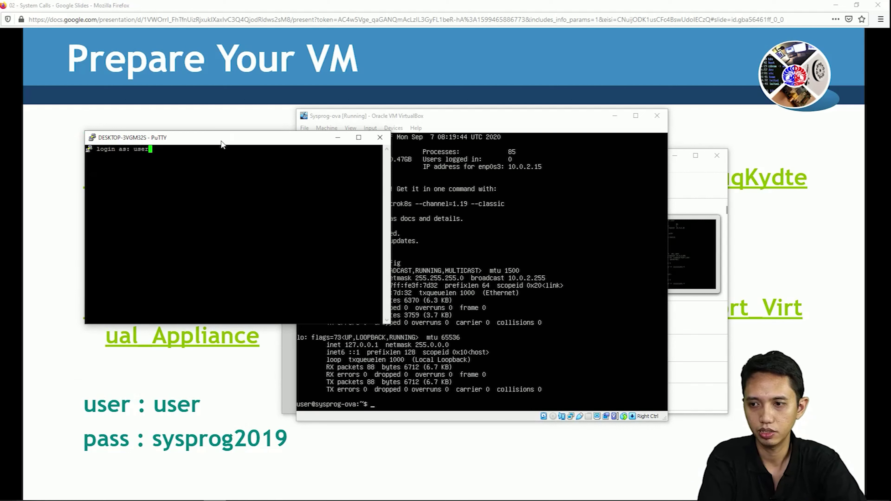
key("Return")
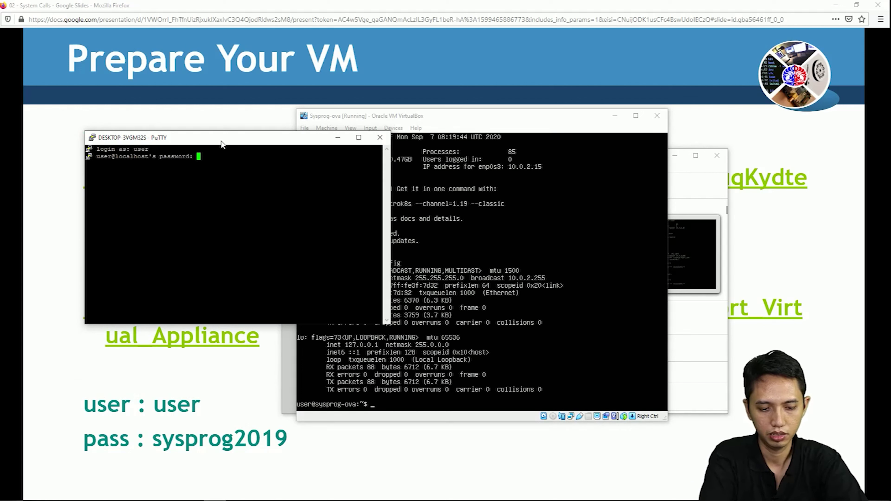
key("Return")
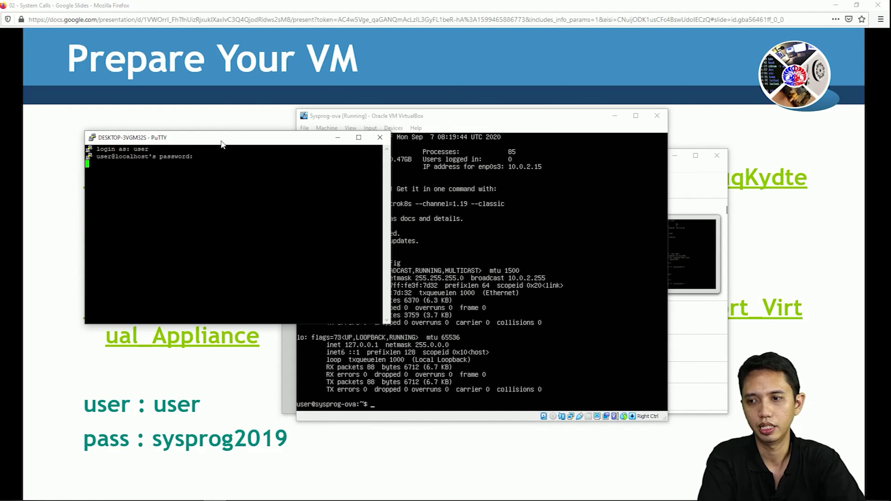
type("clear")
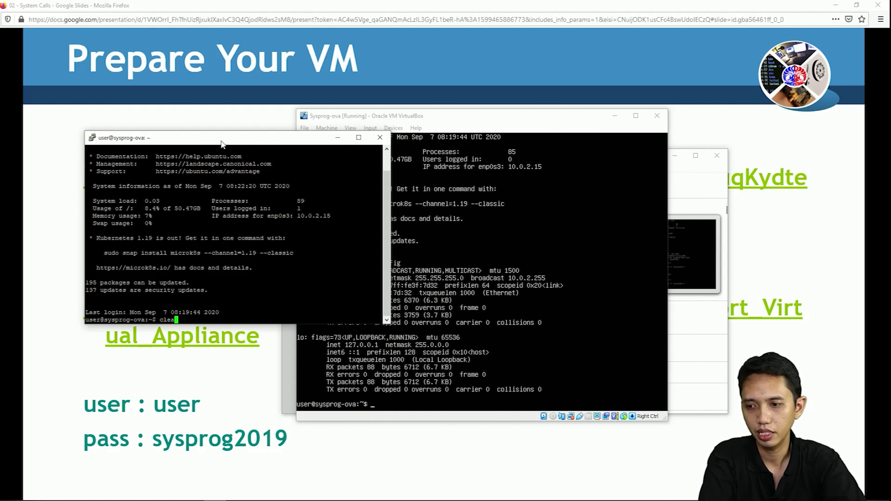
key("Return")
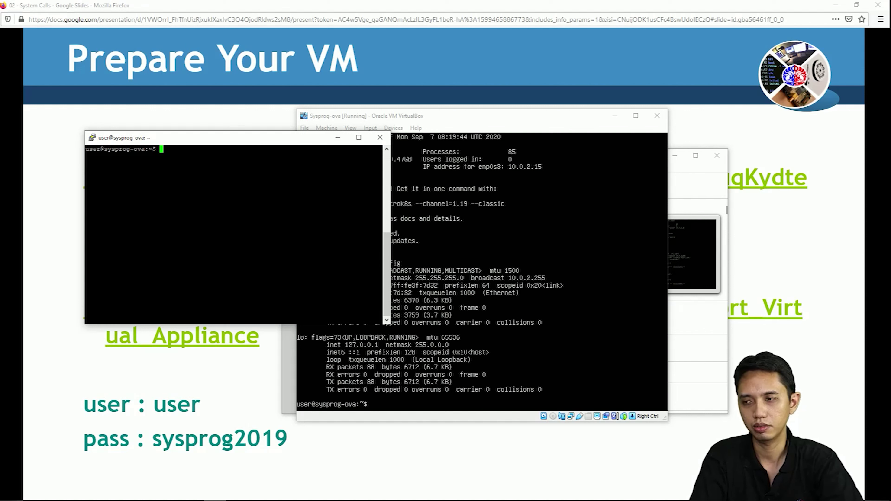
Run tty in PuTTY (/dev/pts/0) and on the VirtualBox console (/dev/tty1).
left_click_drag(247, 142, 350, 160)
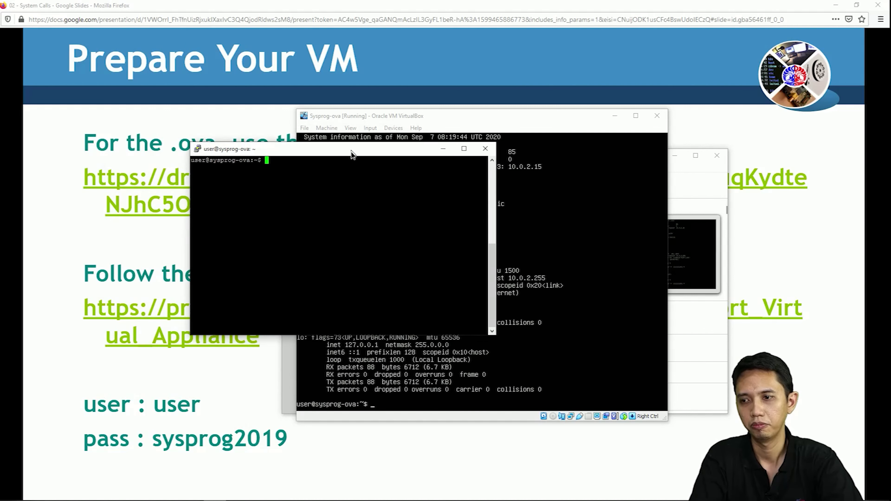
type("tt")
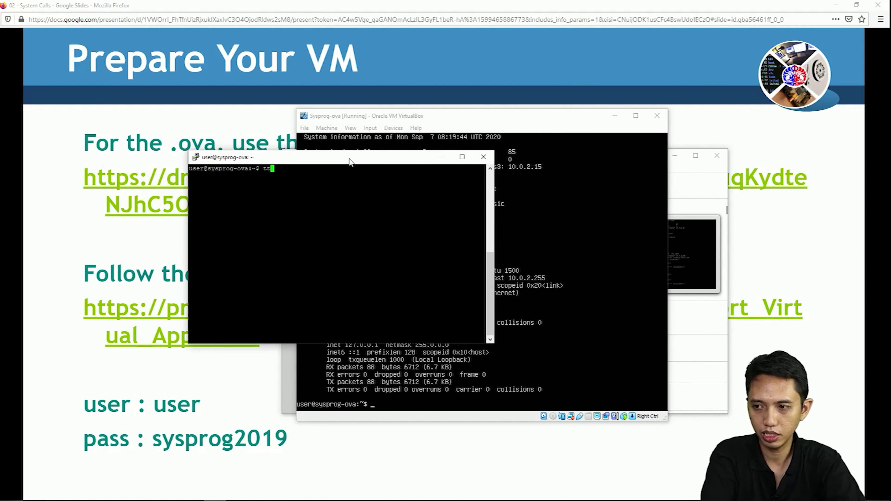
type("y")
key("Return")
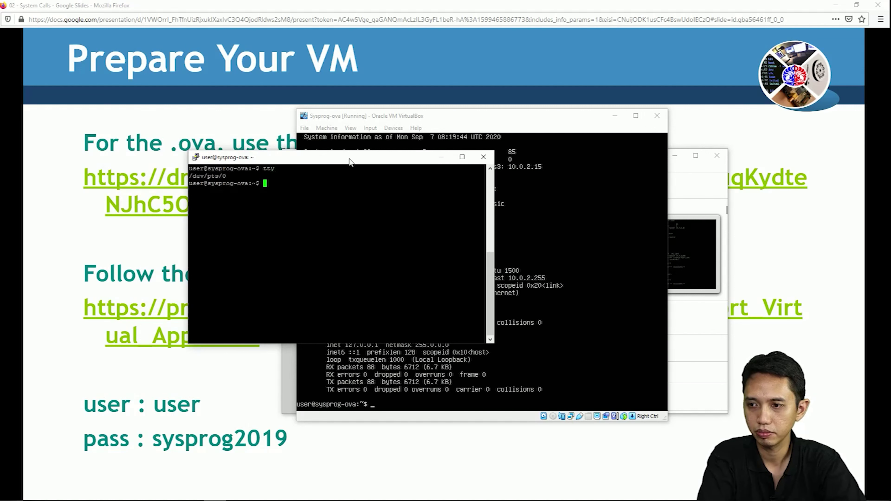
left_click(560, 123)
type("tty")
key("Return")
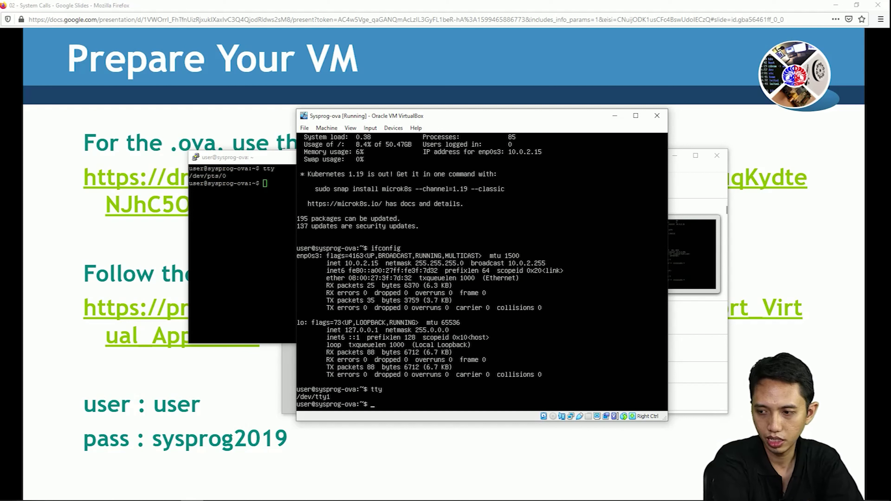
Log into console tty2 as user with the account password, confirm /dev/tty2, and return to PuTTY.
key("ctrl+alt+F2")
type("user")
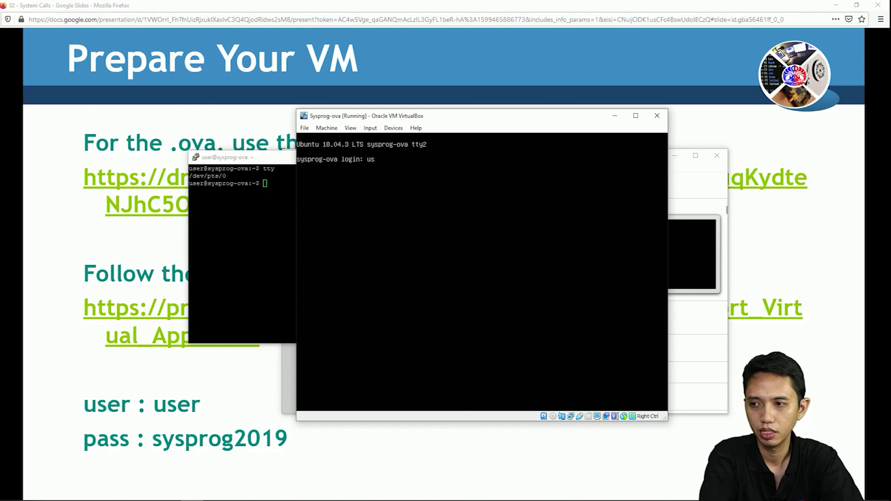
key("Return")
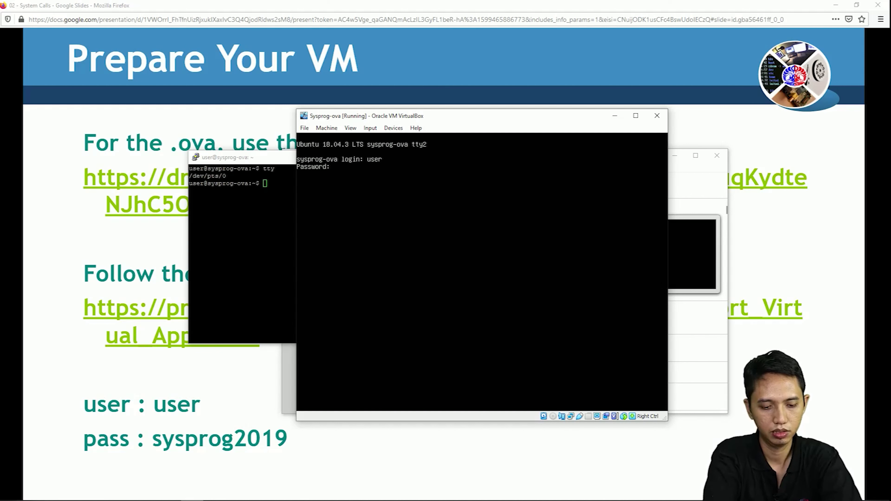
type("sysprog2019")
key("Return")
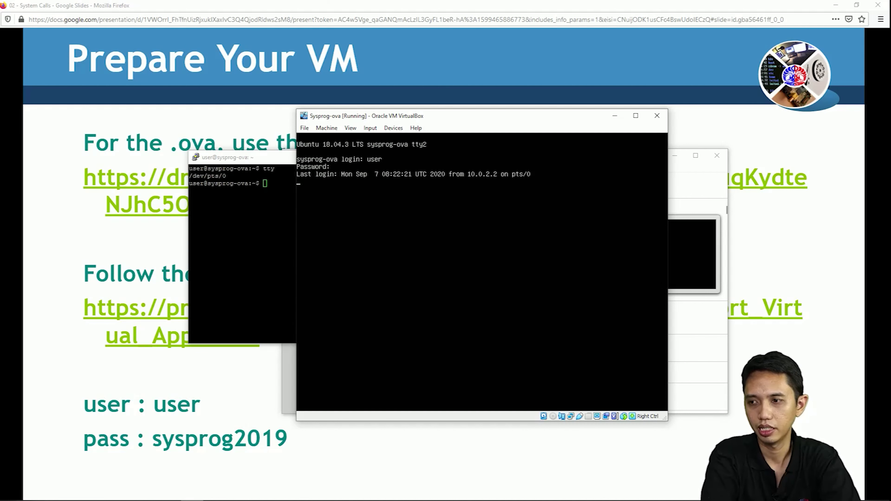
type("tt")
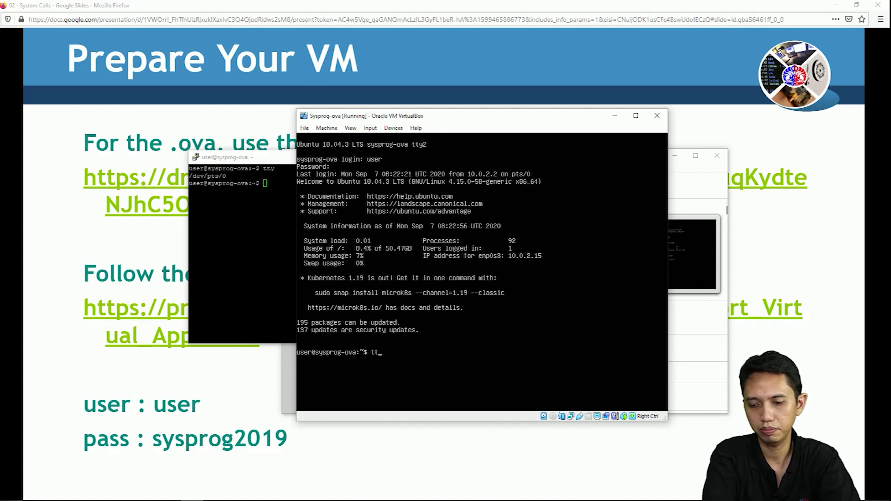
type("y")
key("Return")
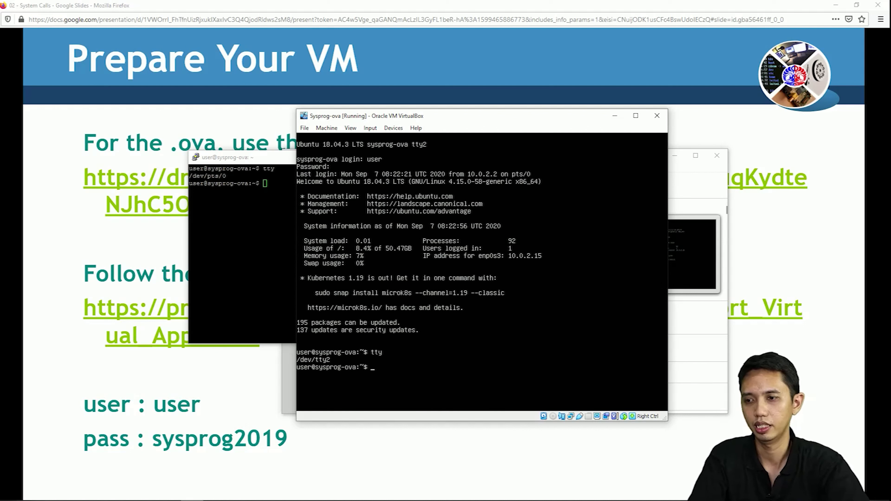
key("alt+Tab")
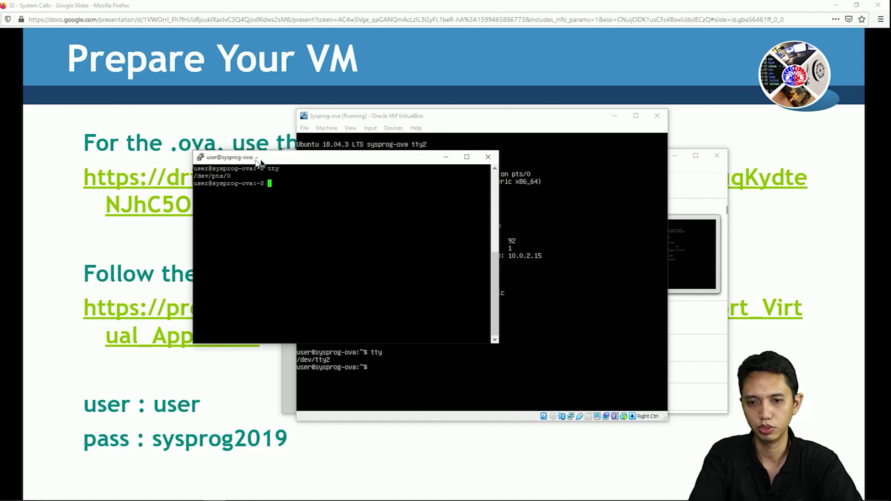
Copy 'vi ari.txt' from Notepad and run it in PuTTY to open ari.txt in vi.
left_click_drag(251, 160, 230, 152)
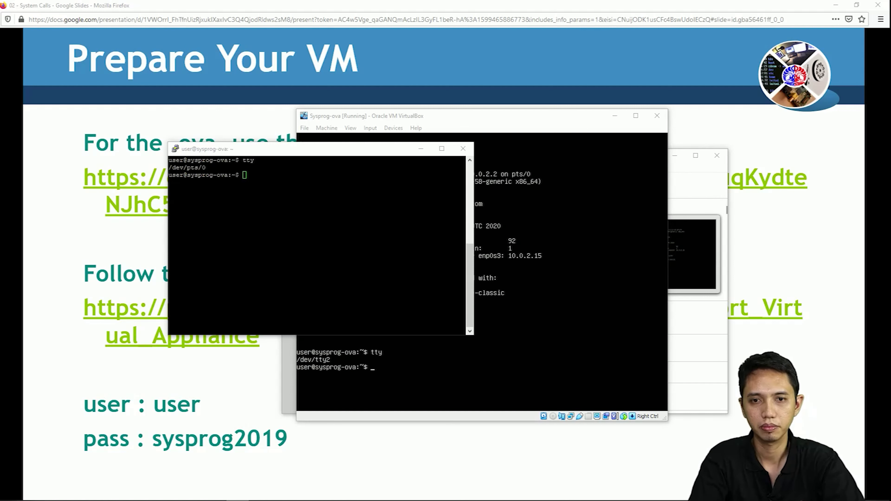
key("alt+Tab")
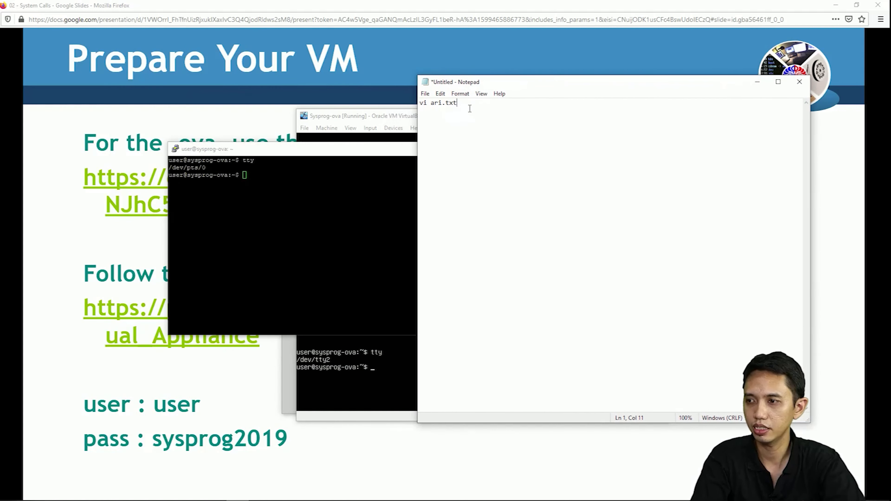
left_click_drag(457, 104, 420, 104)
right_click(440, 106)
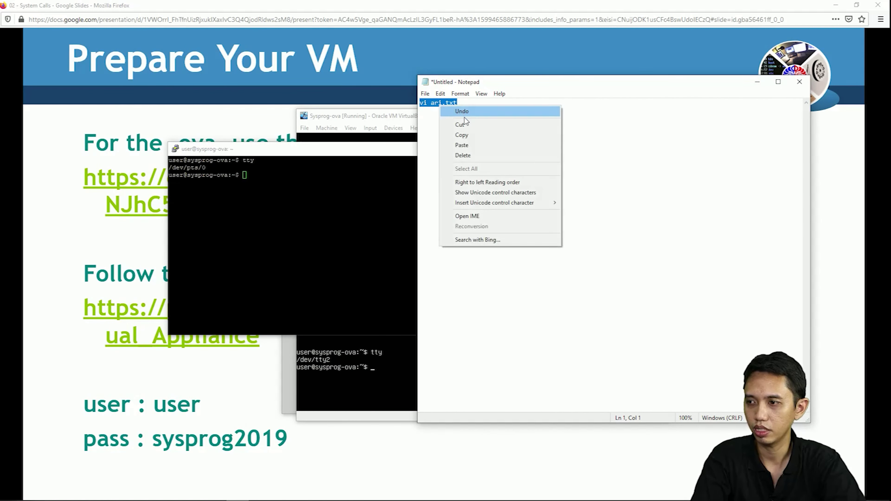
left_click(463, 135)
left_click(278, 207)
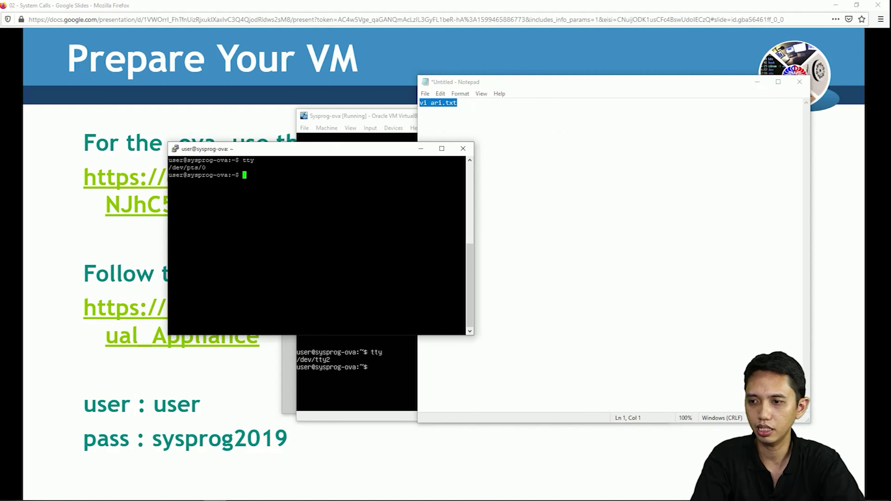
key("shift+Insert")
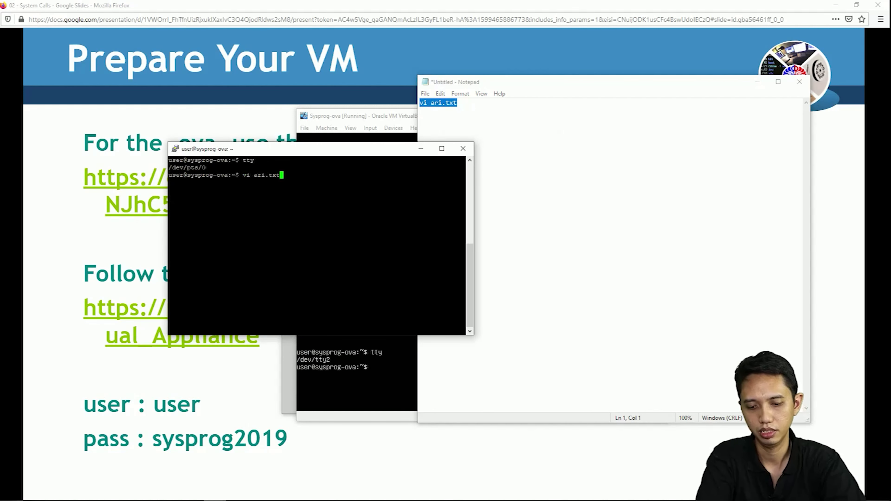
key("Return")
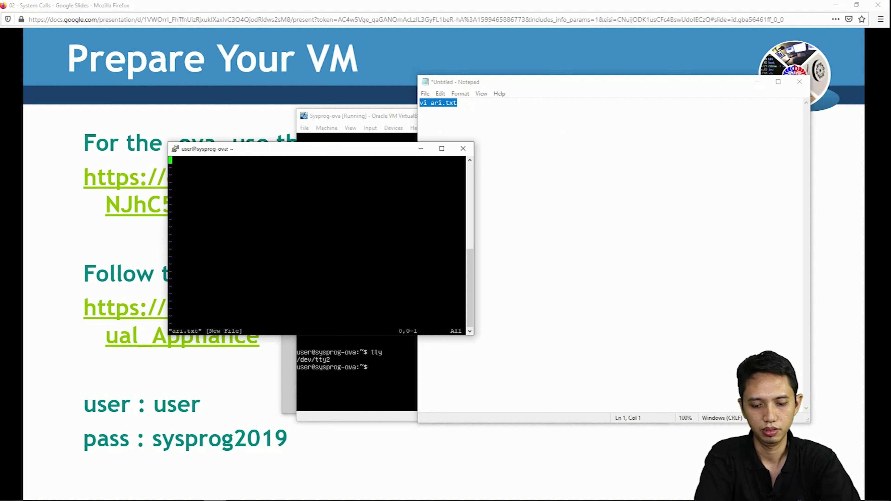
Quit vi without saving using :q! and begin typing exit at the prompt.
type(":q!")
key("Return")
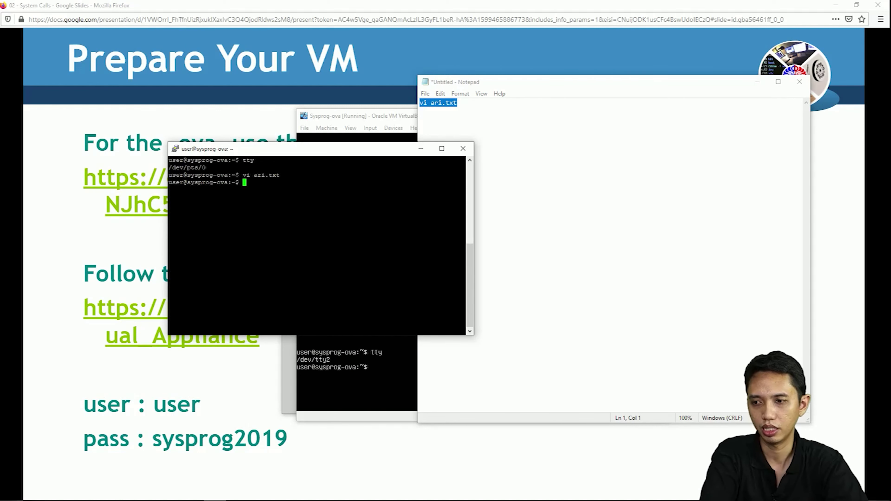
type("exi")
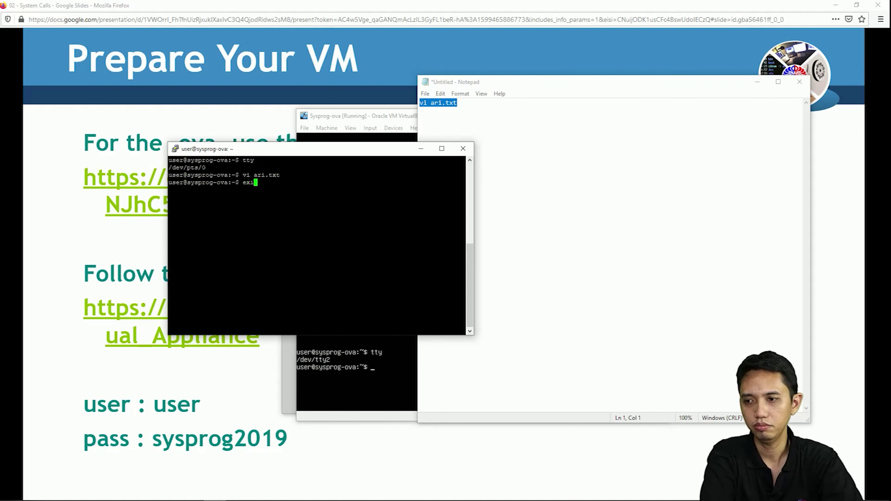